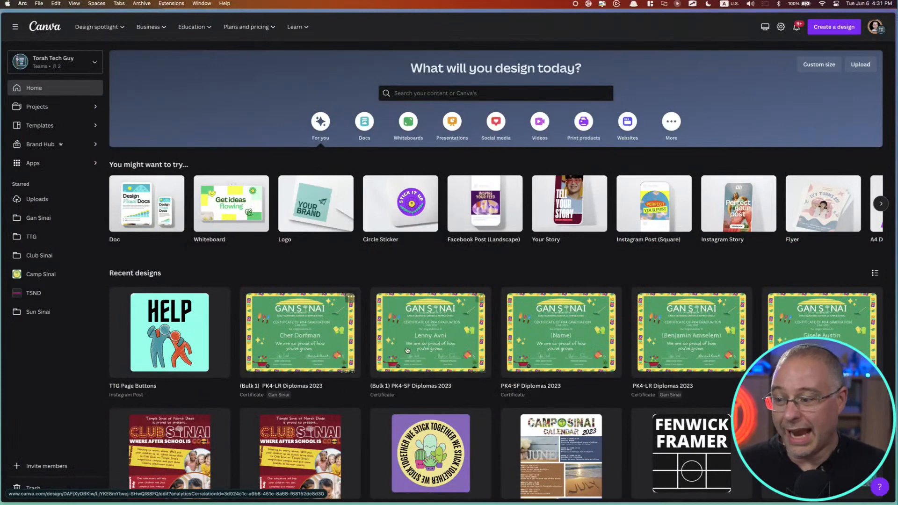
Open the PK4-LR Diplomas 2023 design to examine the finished certificate's layout, and close it again
left_click(689, 344)
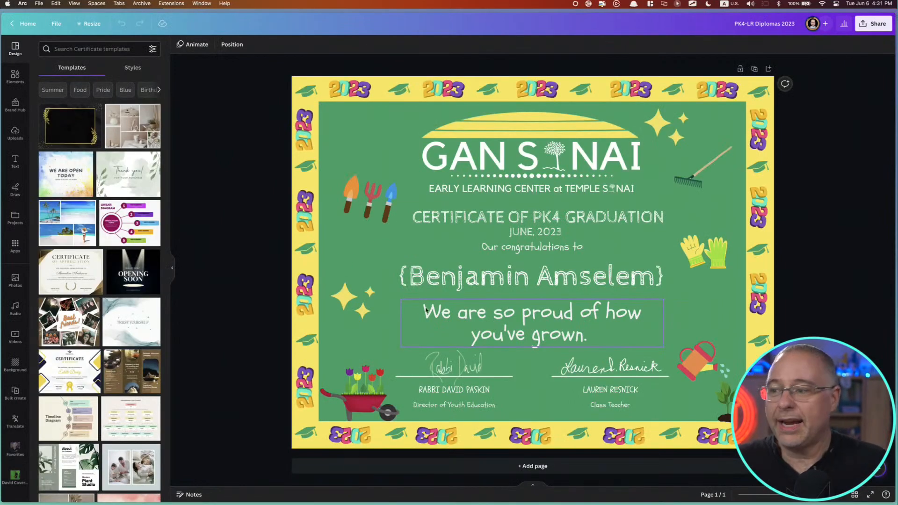
left_click(311, 218)
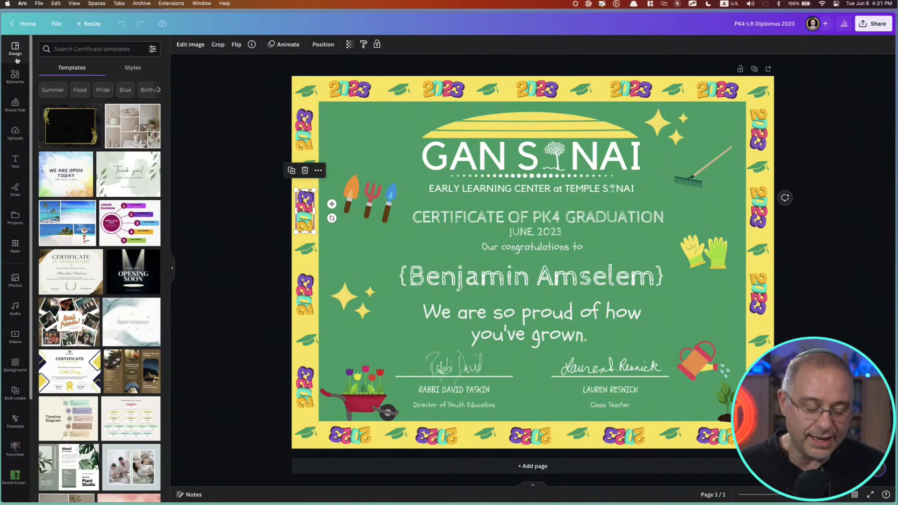
key("Escape")
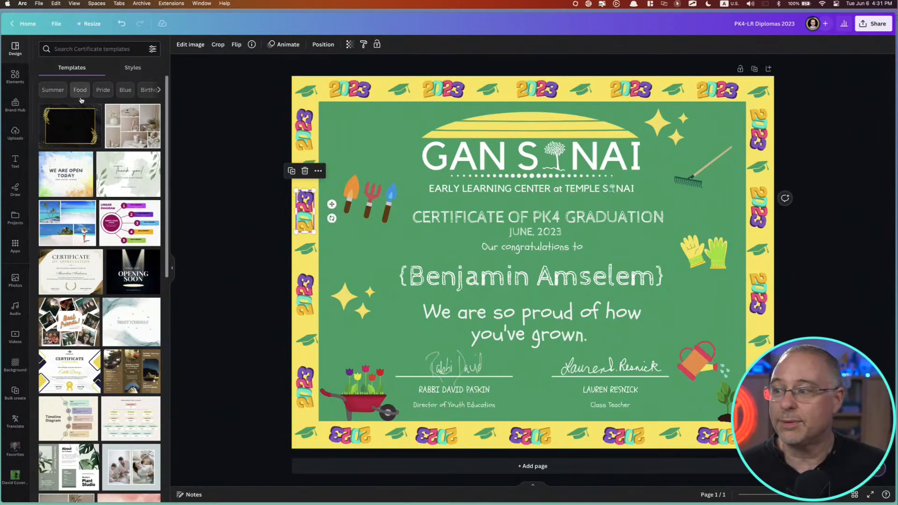
left_click(255, 200)
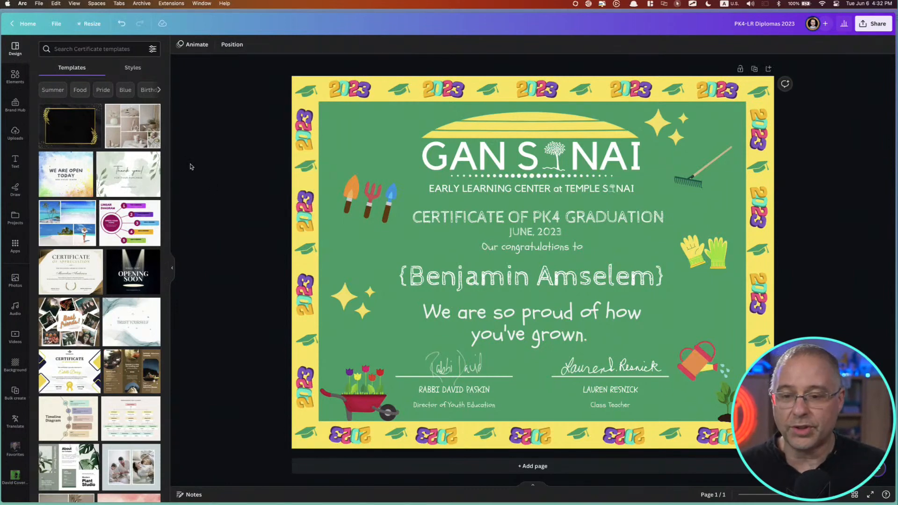
key("super+w")
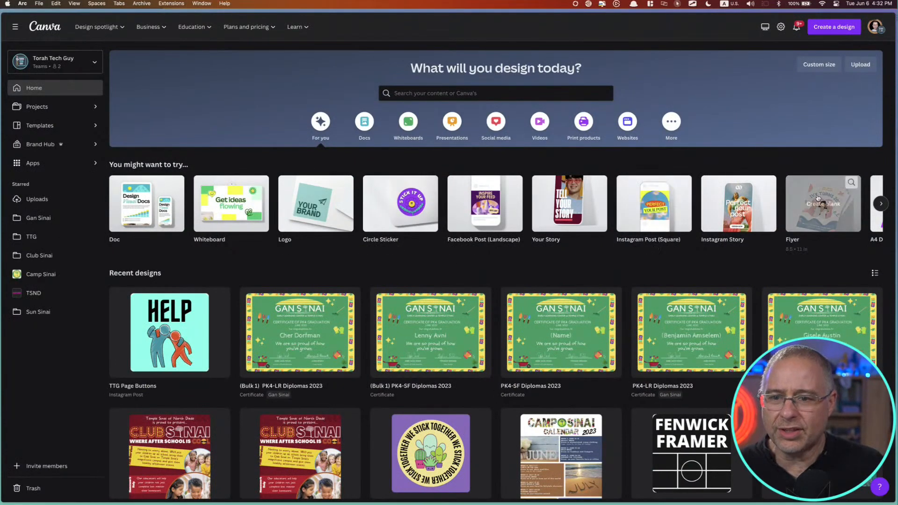
Search for "certificate" and switch the results to show templates instead of existing projects
left_click(881, 204)
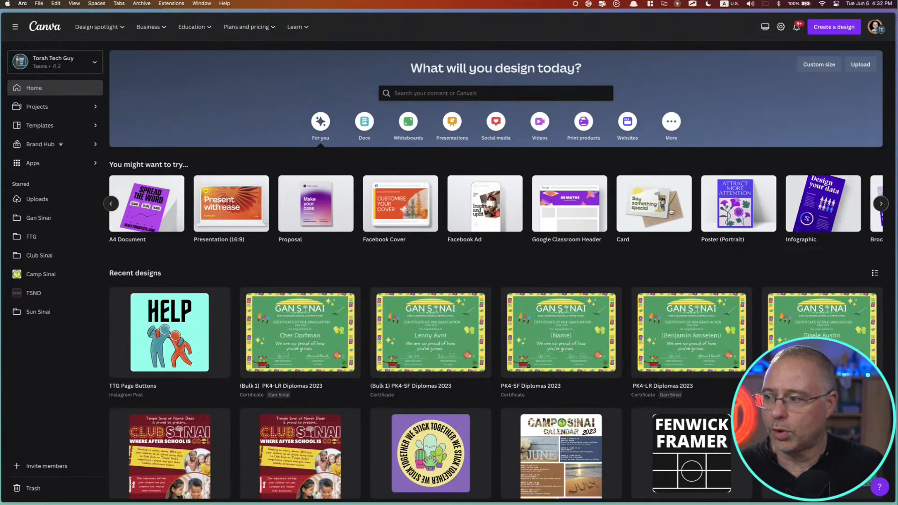
left_click(411, 96)
type("certificate")
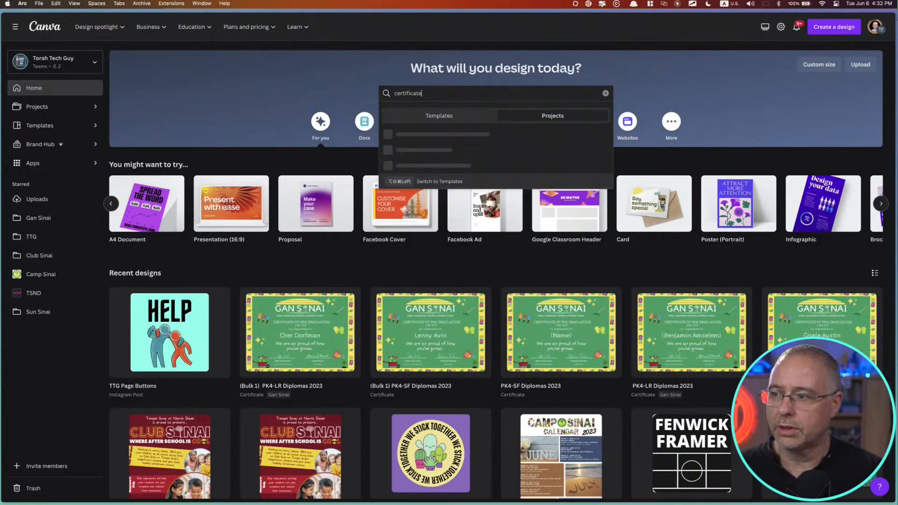
key("Return")
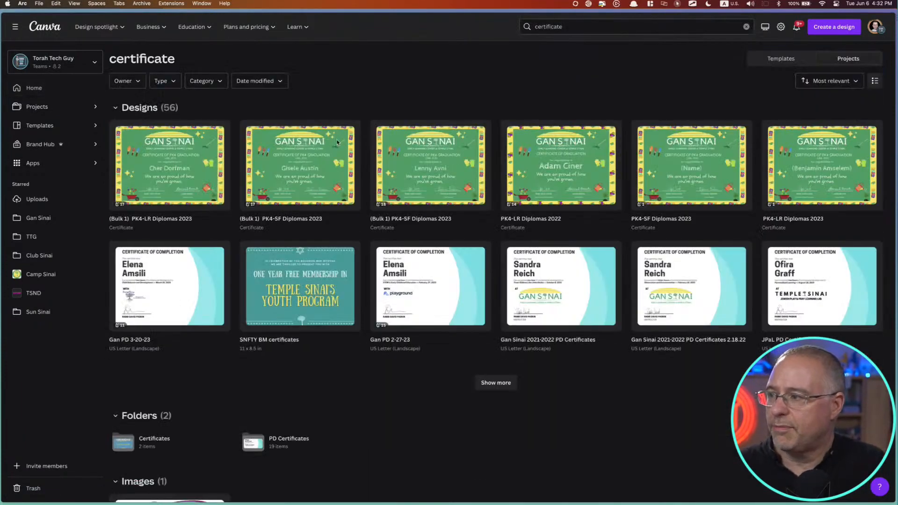
left_click(775, 61)
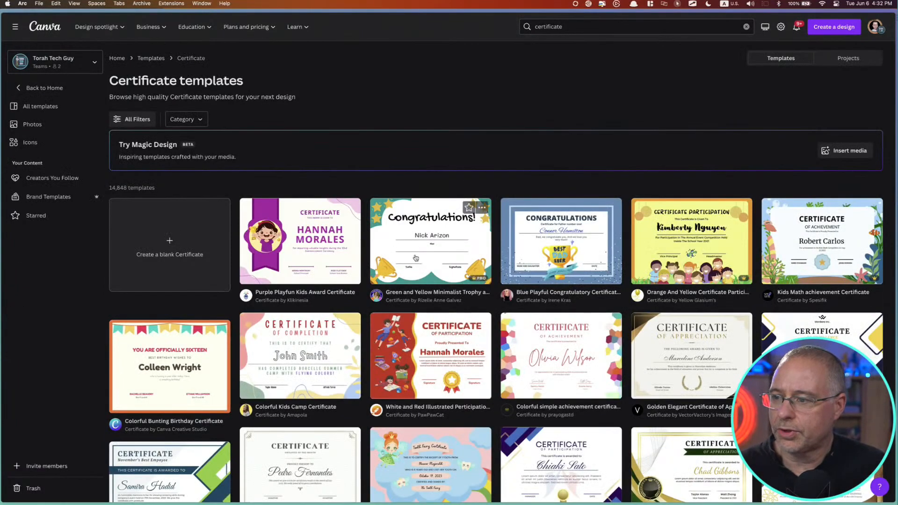
Create a design from the Green and Yellow Minimalist Trophy and Star Kids Certificate template
left_click(452, 248)
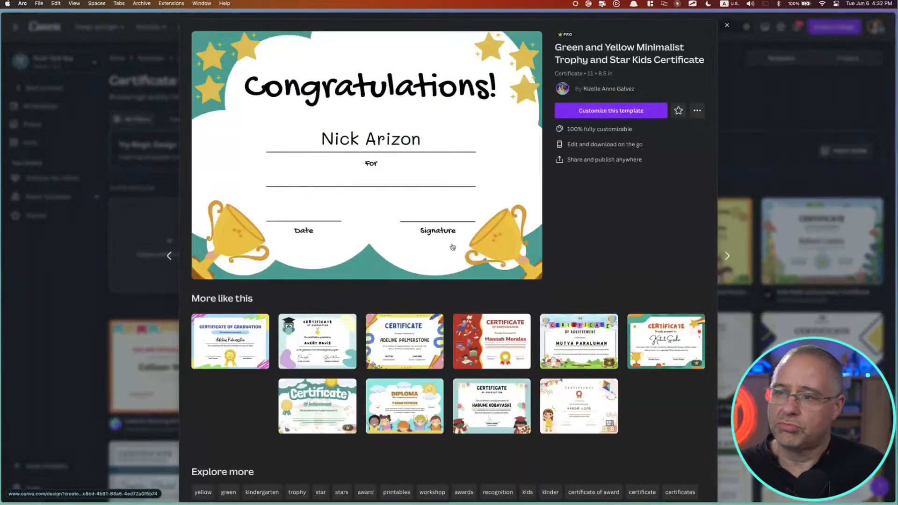
left_click(607, 111)
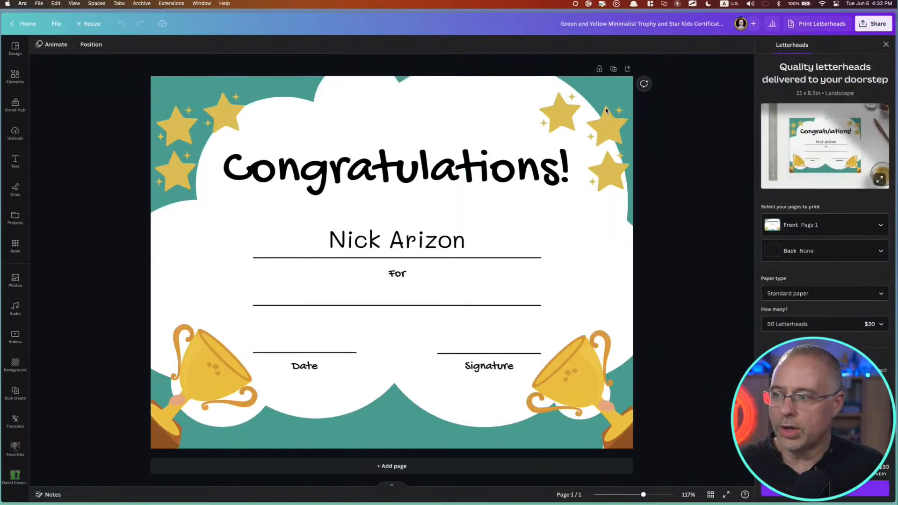
left_click(401, 297)
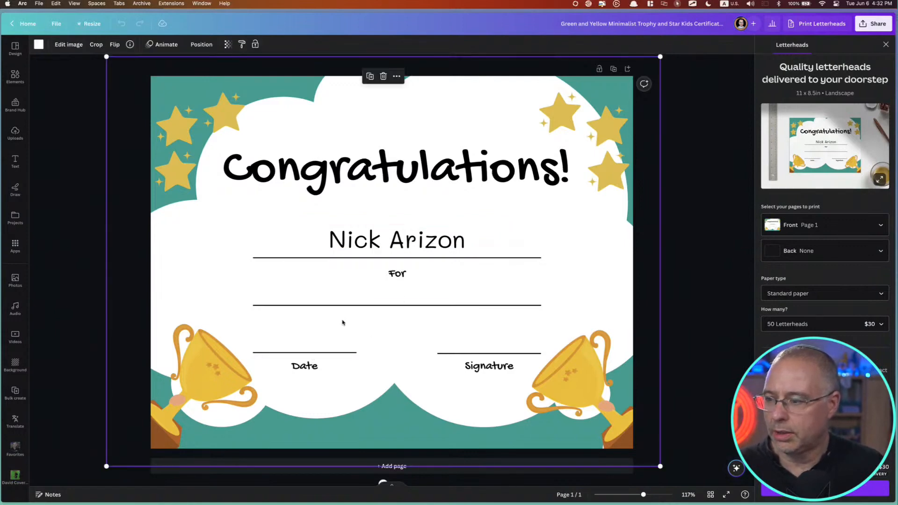
left_click(89, 243)
Add a title text reading "Graduating" and place it on the line below "For"
left_click(15, 161)
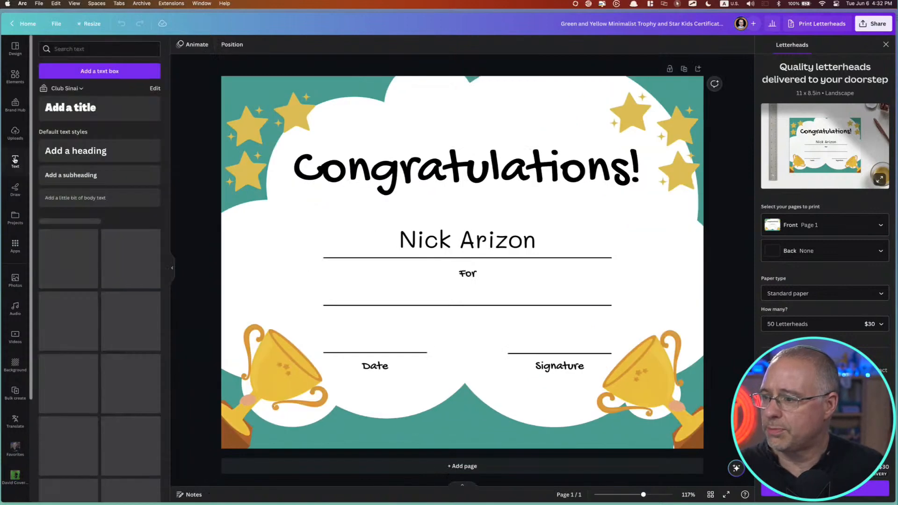
left_click(100, 111)
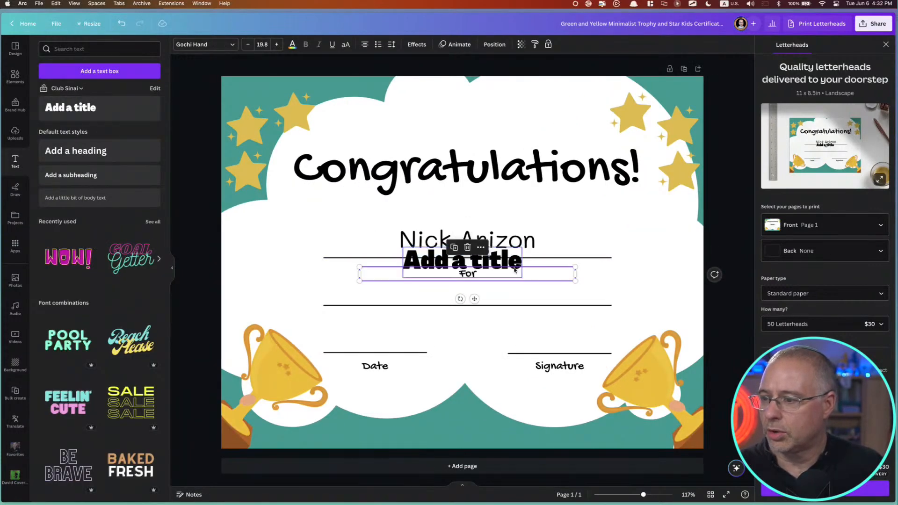
left_click_drag(512, 268, 515, 294)
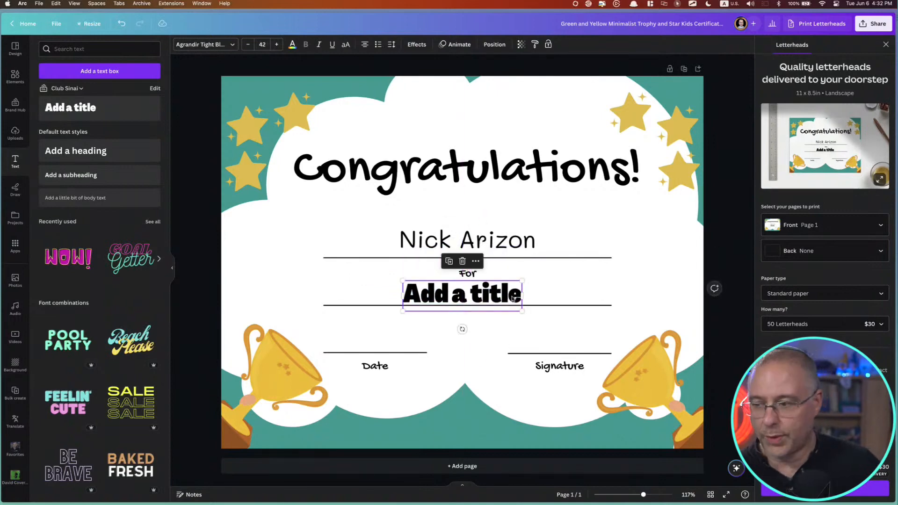
double_click(513, 302)
type("Graduating")
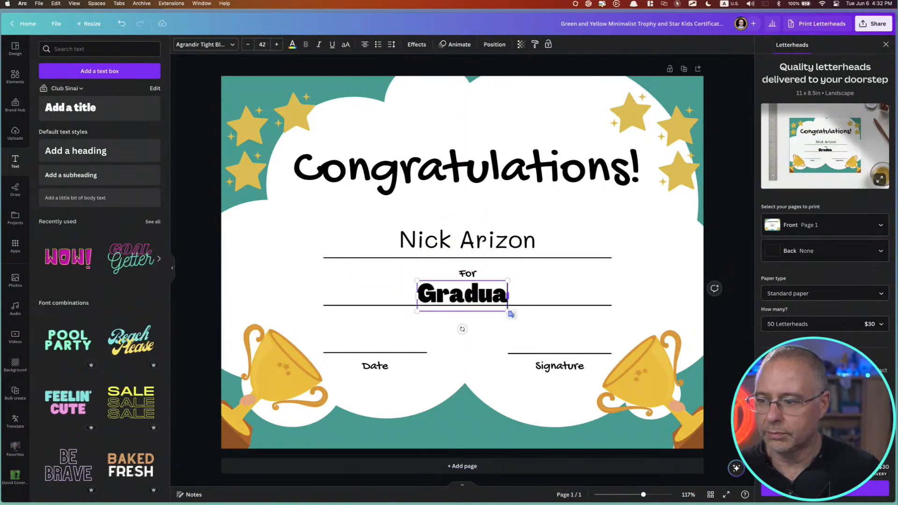
left_click(379, 344)
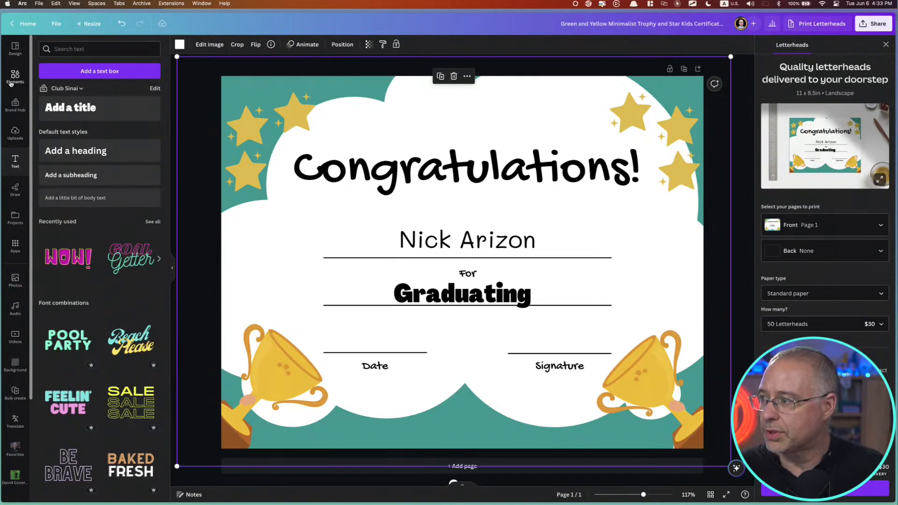
Find the Bulk create app by searching the apps for "bulk" and open it
left_click(16, 244)
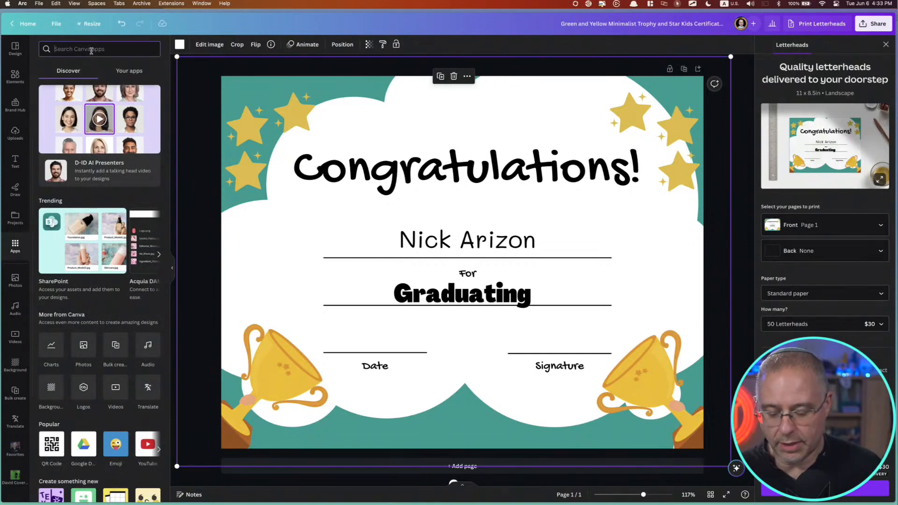
type("bulk")
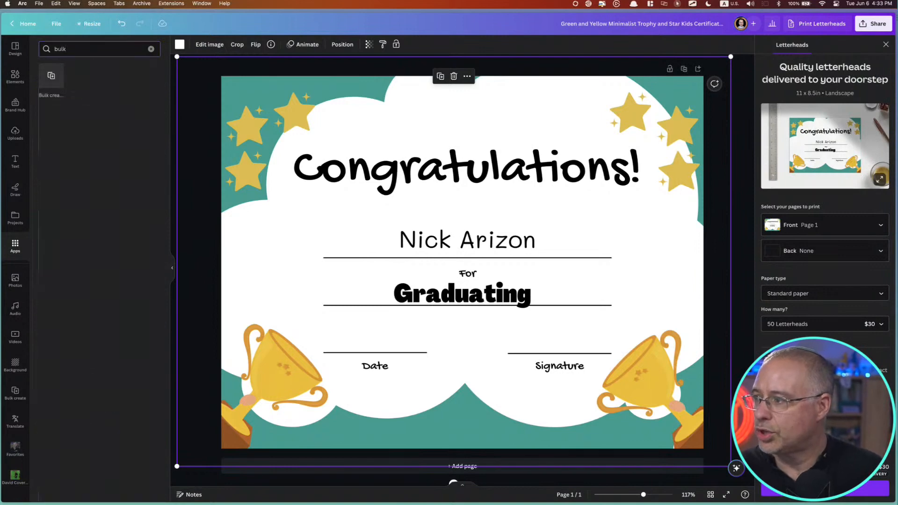
left_click(51, 75)
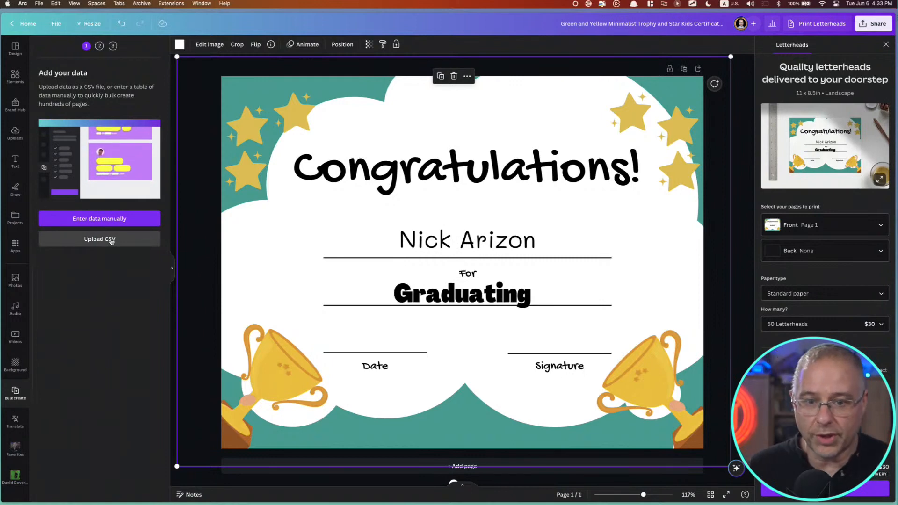
Switch to the ChatGPT conversation, examine the list of children's first and last names, and return to the certificate design
key("ctrl+Tab")
key("ctrl+Tab")
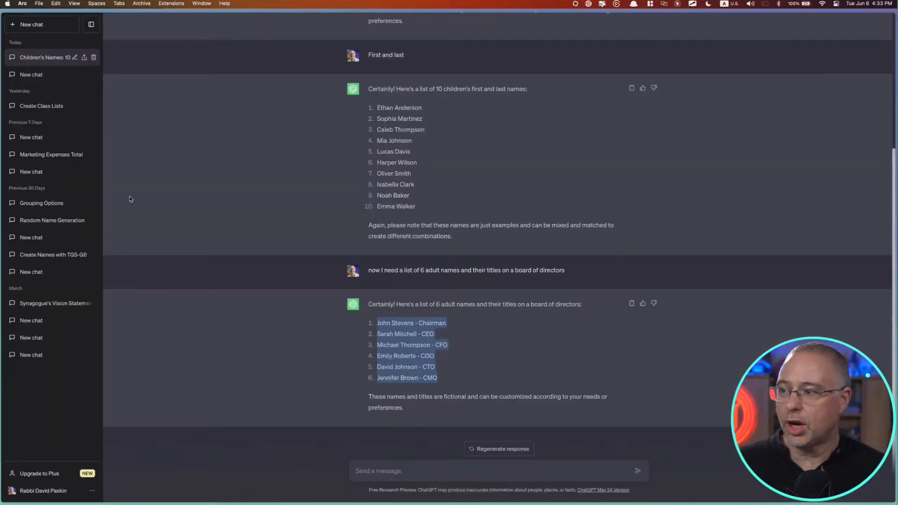
left_click_drag(332, 108, 449, 208)
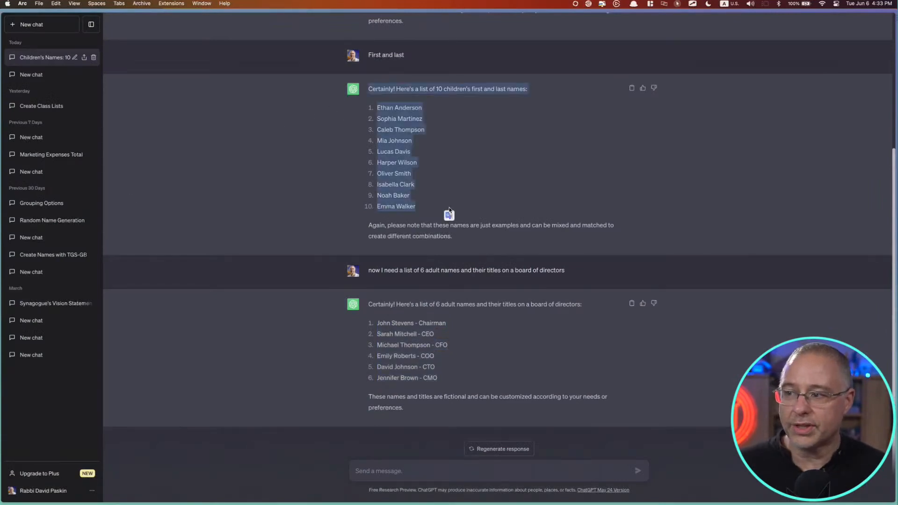
left_click(449, 210)
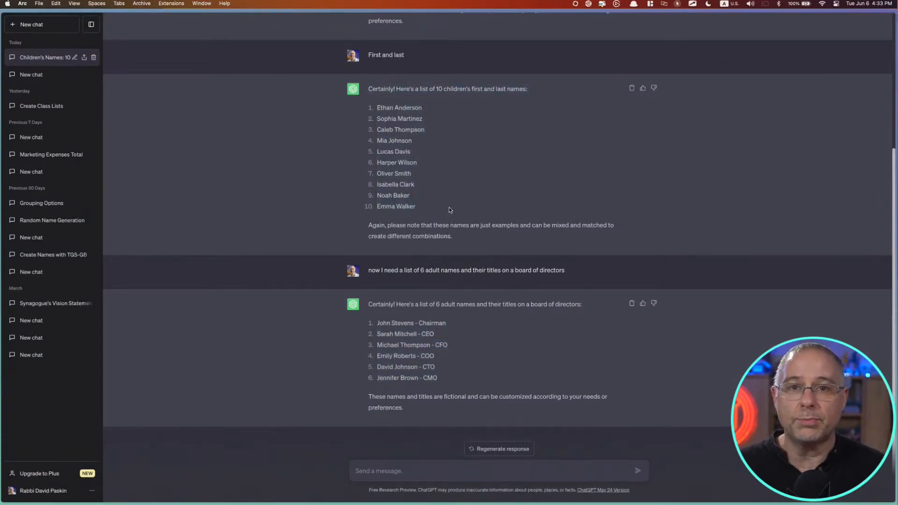
key("ctrl+Tab")
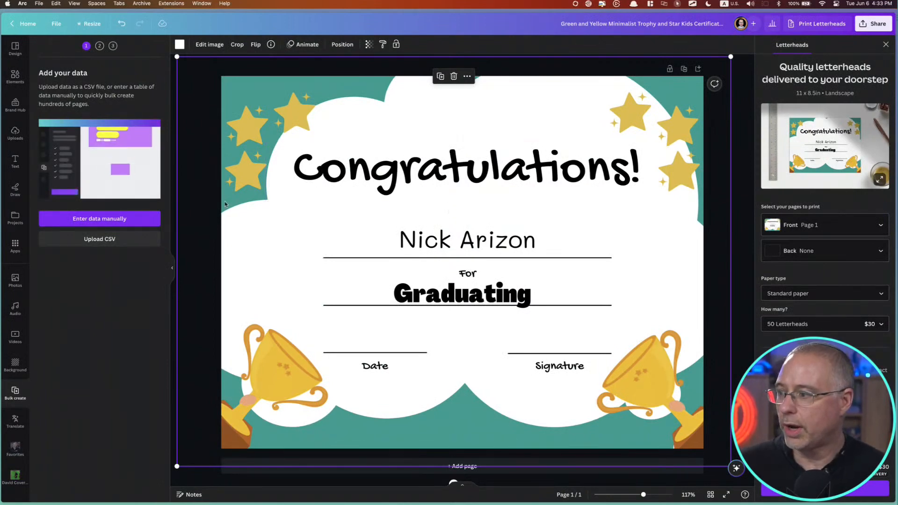
Upload Random Names - kids.csv from the Downloads folder as the bulk data
left_click(99, 240)
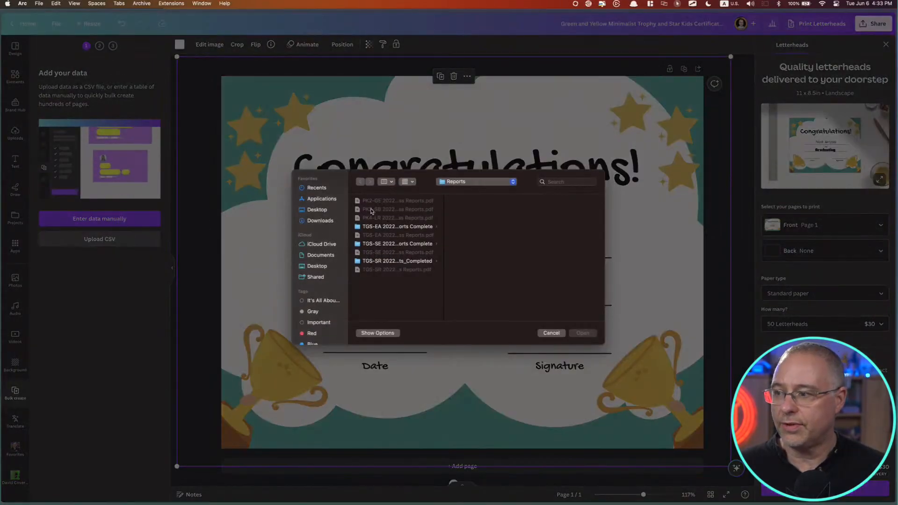
left_click(315, 222)
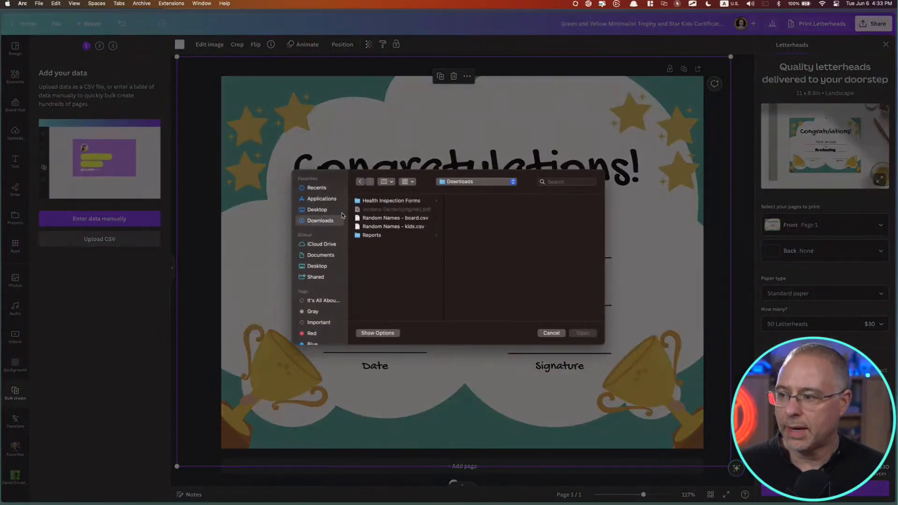
double_click(377, 227)
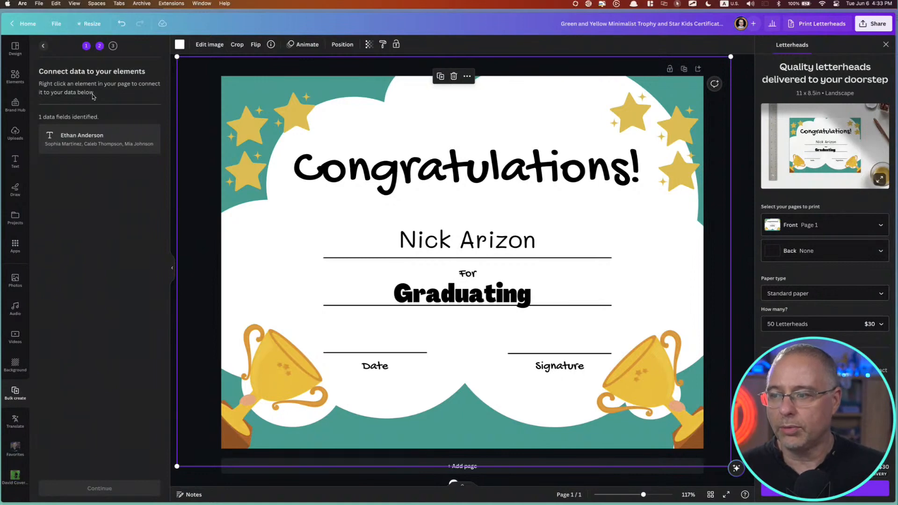
Connect the certificate's recipient name text to the name field from the uploaded data
left_click(452, 248)
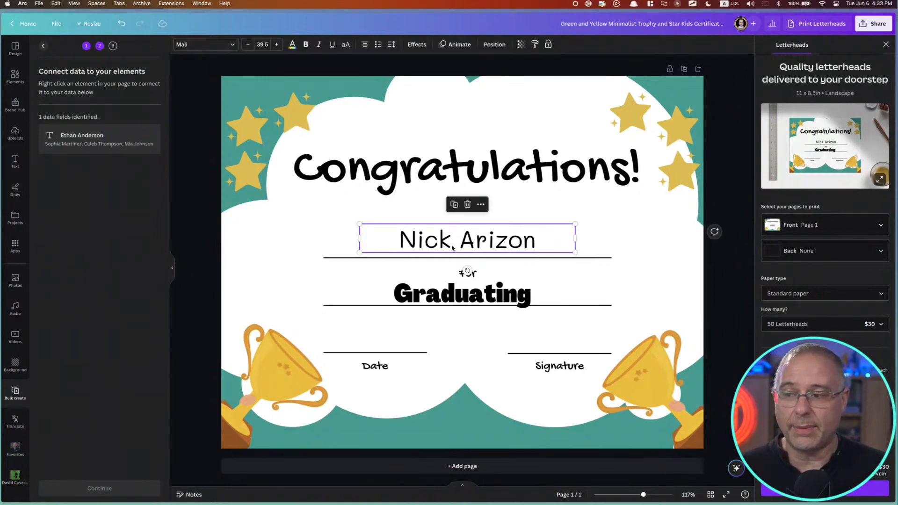
right_click(452, 248)
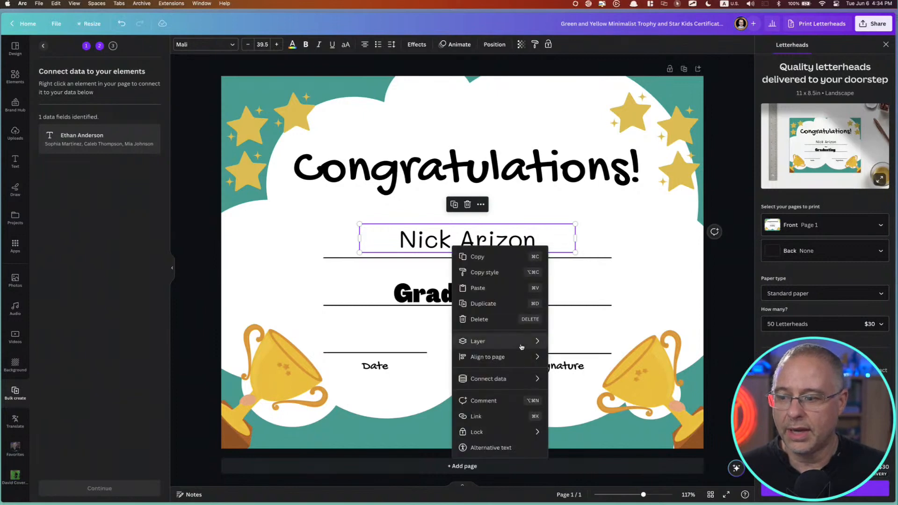
mouse_move(507, 379)
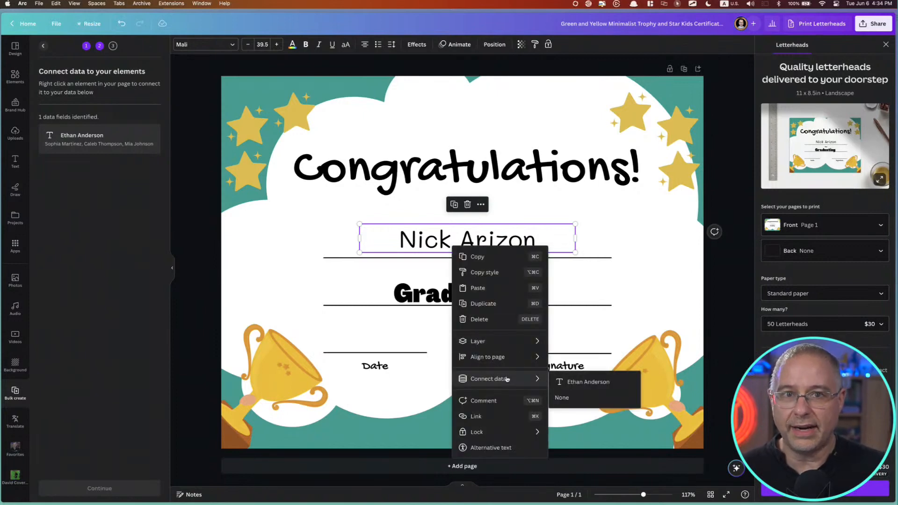
left_click(593, 384)
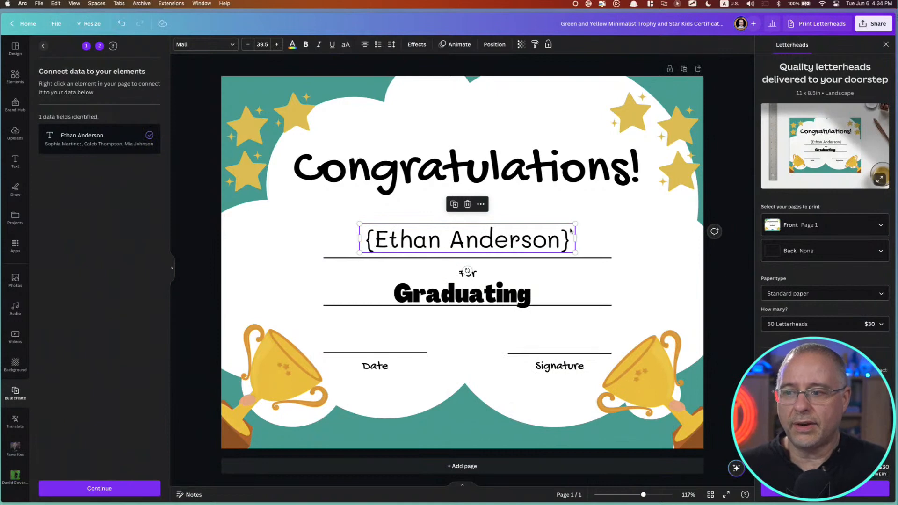
Generate certificate pages for all listed names and look through the resulting pages
left_click(115, 491)
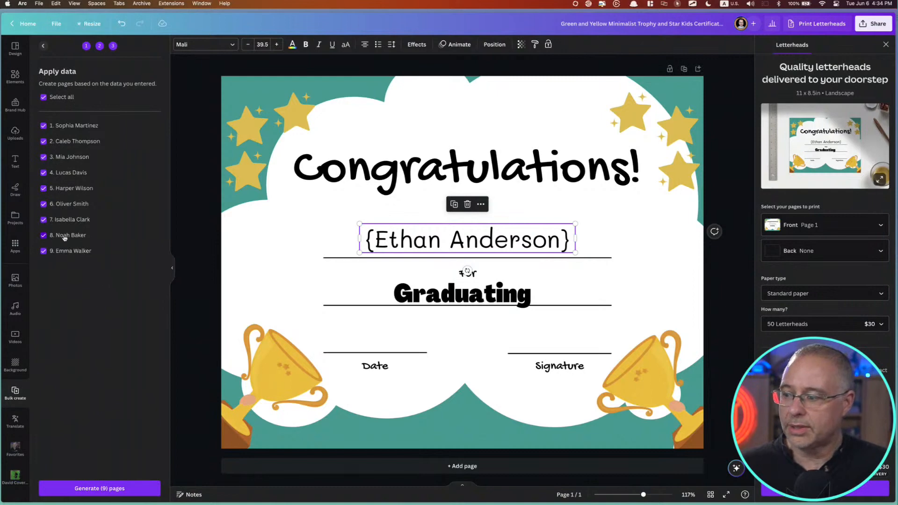
left_click(102, 489)
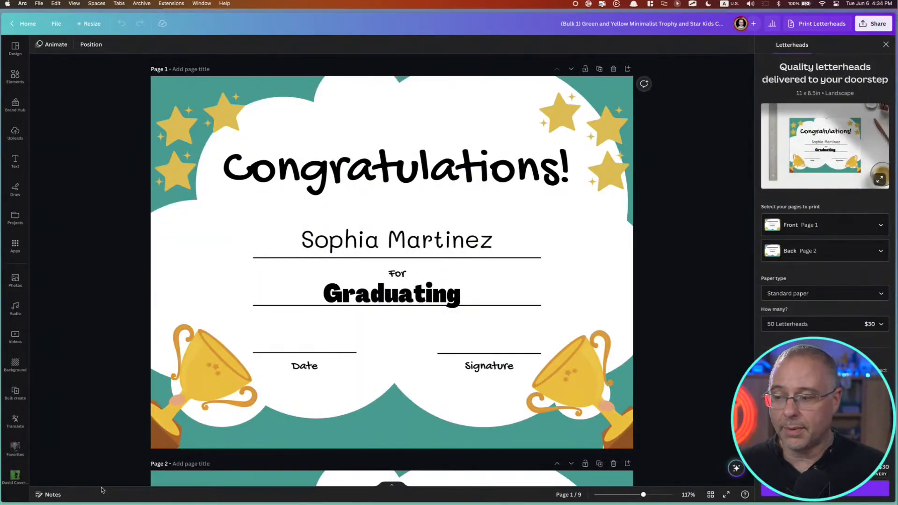
scroll(309, 375, "down", 6)
scroll(309, 374, "down", 12)
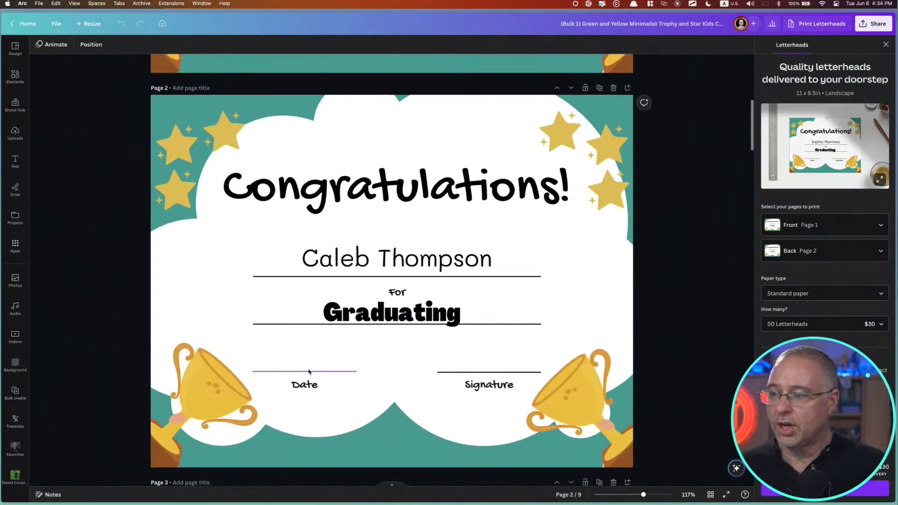
scroll(308, 372, "down", 4)
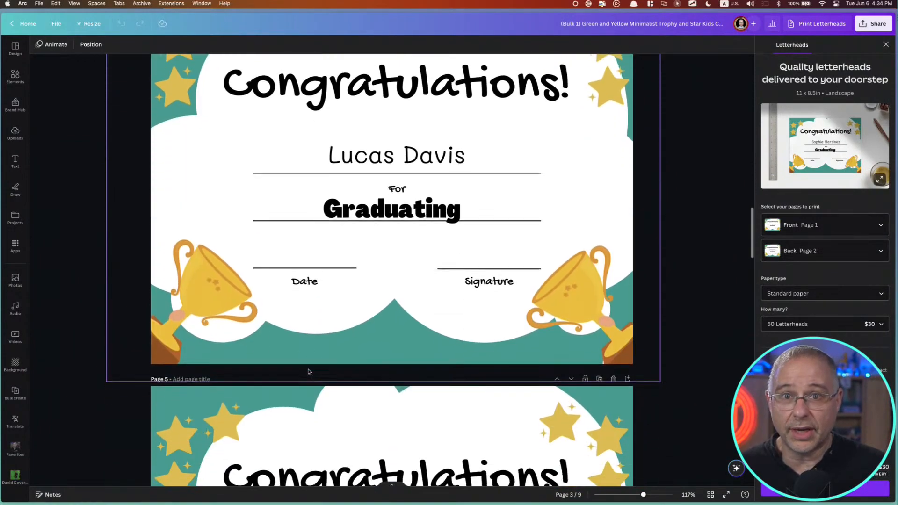
Return to the certificate template, replace "Graduating" with "Winning", and generate pages for all listed names
scroll(281, 323, "up", 6)
key("ctrl+Tab")
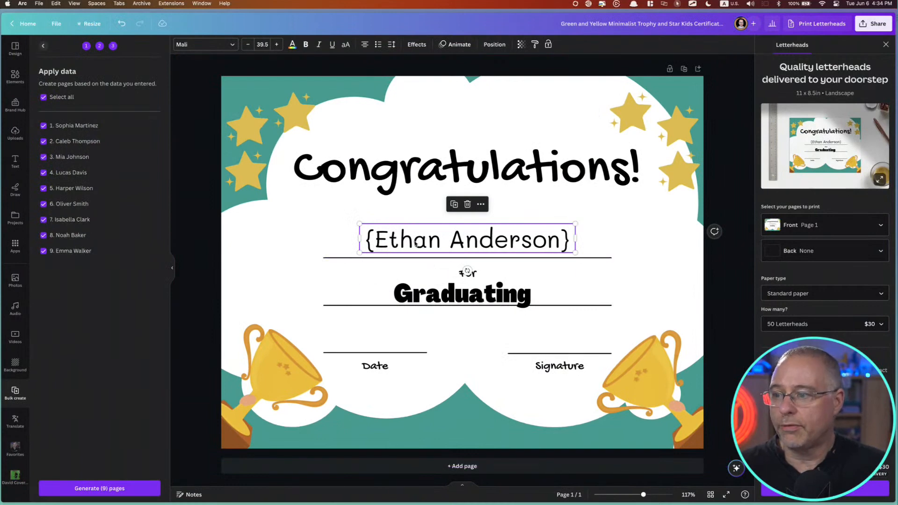
left_click(498, 295)
double_click(498, 294)
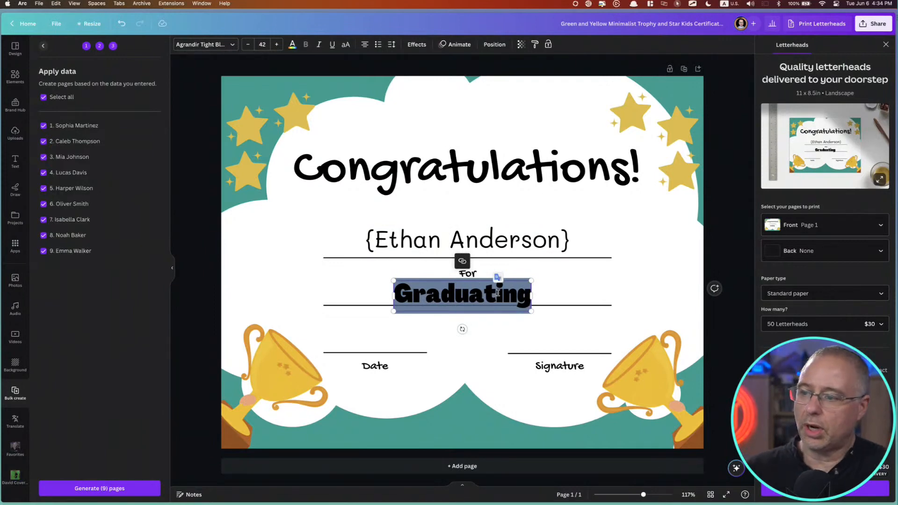
type("Winning")
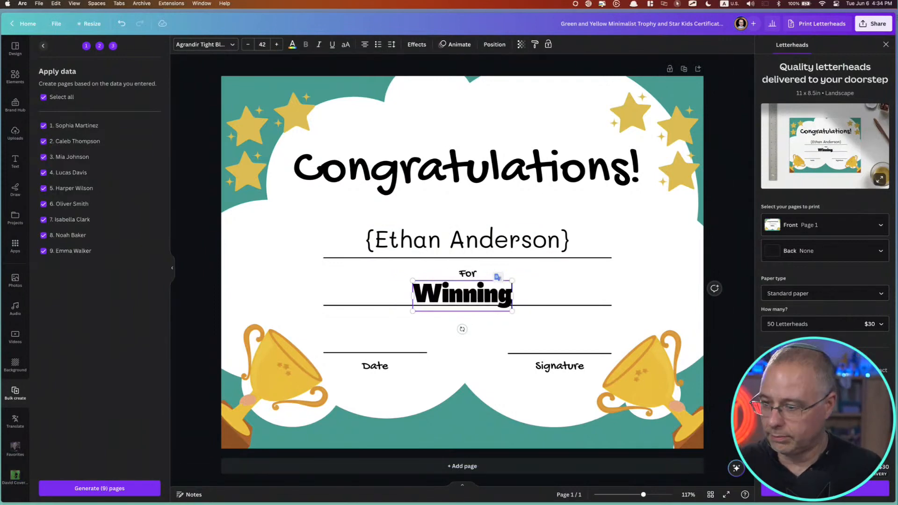
left_click(183, 398)
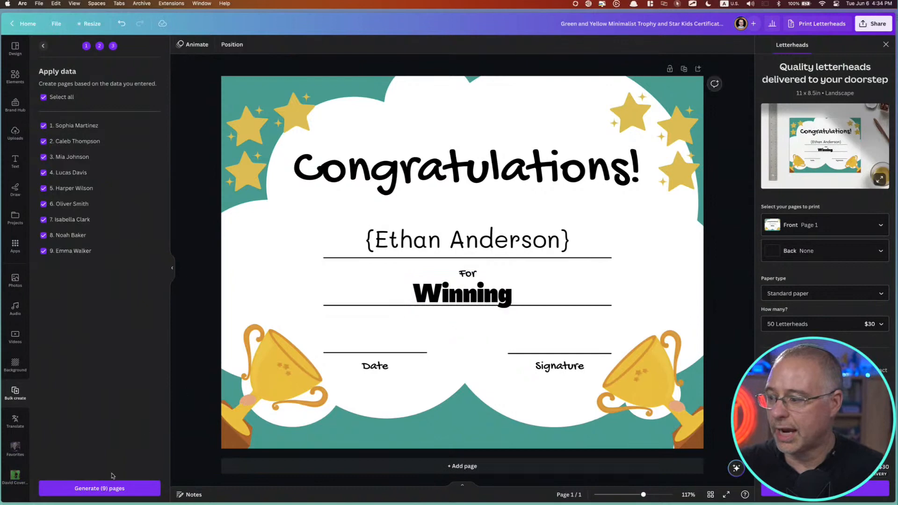
left_click(111, 490)
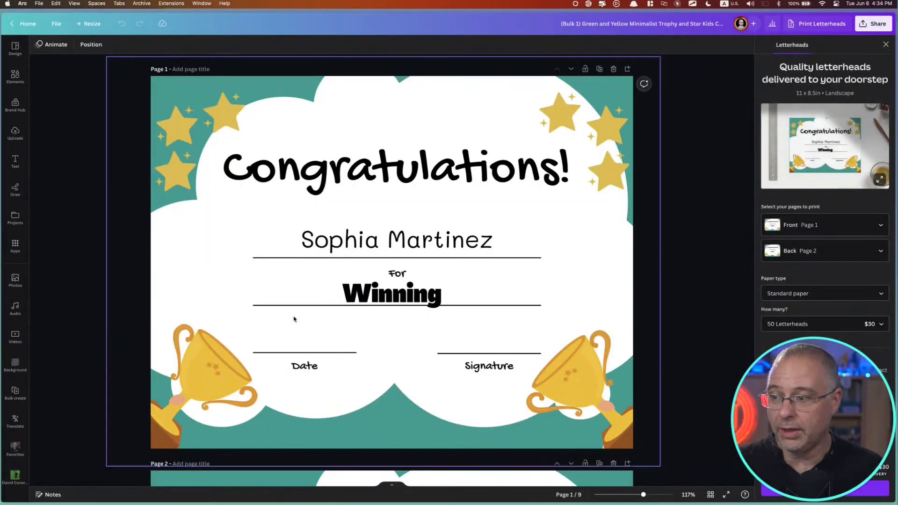
scroll(327, 324, "down", 8)
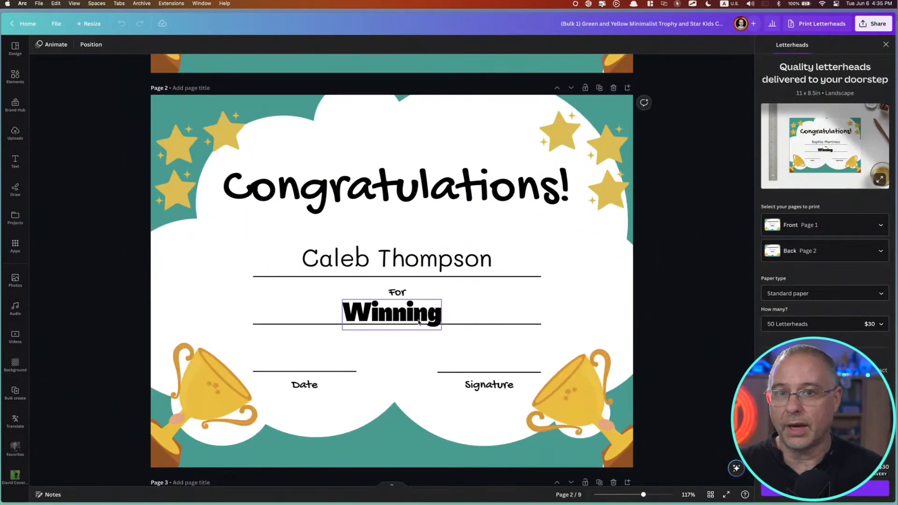
On page 2 only, center the award text, change it to "Running", and compare the page with page 1
left_click(477, 315)
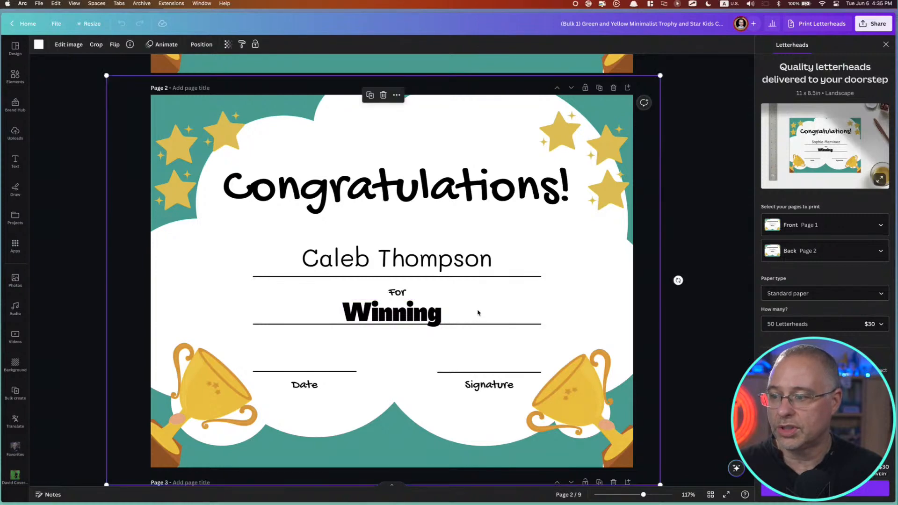
left_click(425, 318)
left_click_drag(425, 317, 427, 317)
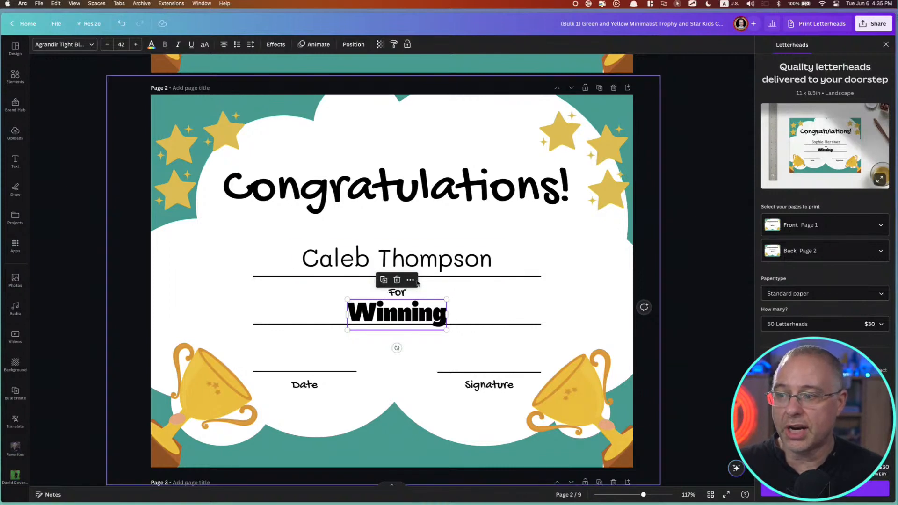
double_click(406, 310)
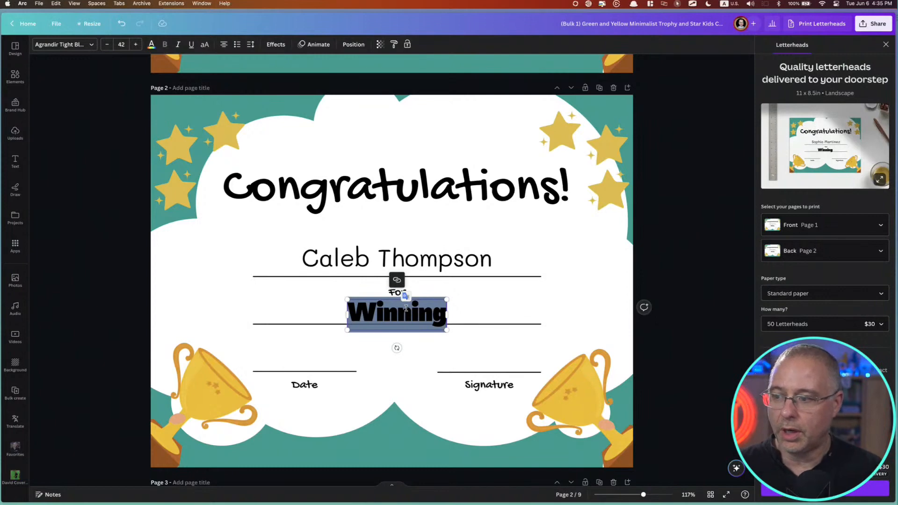
type("Running")
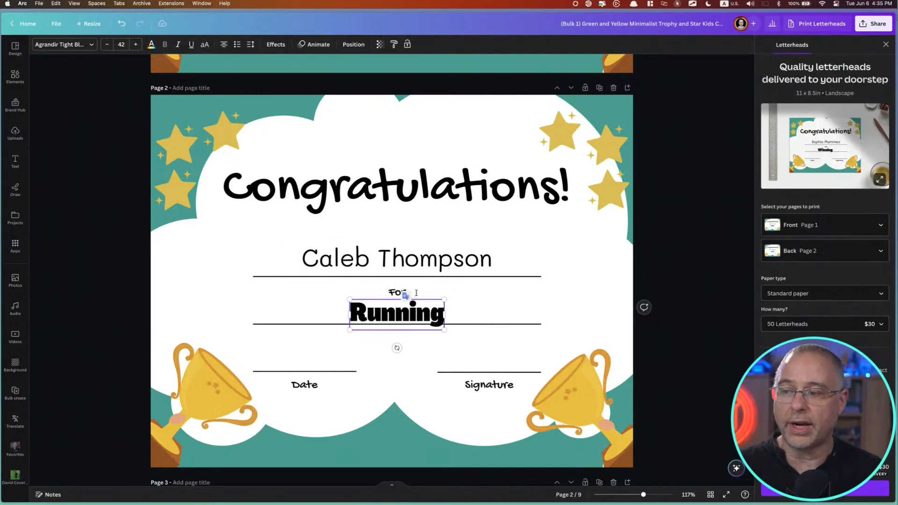
left_click(530, 218)
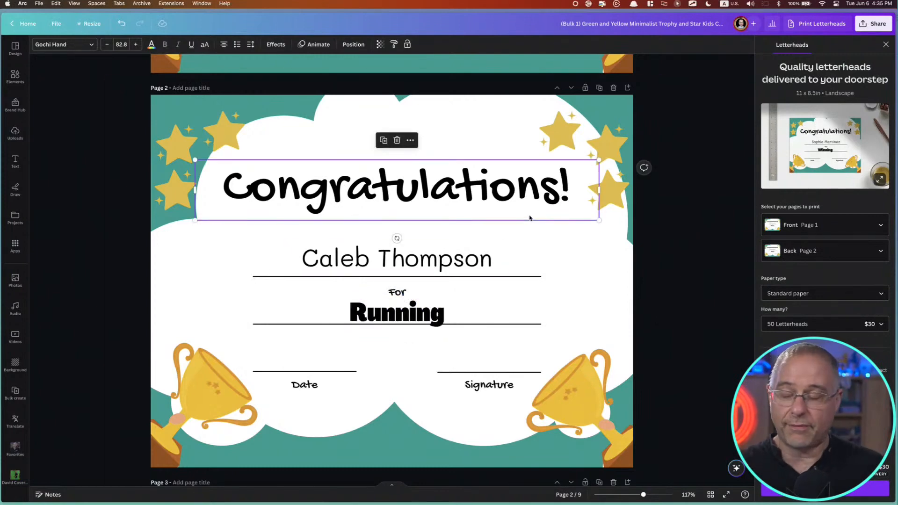
scroll(530, 219, "up", 6)
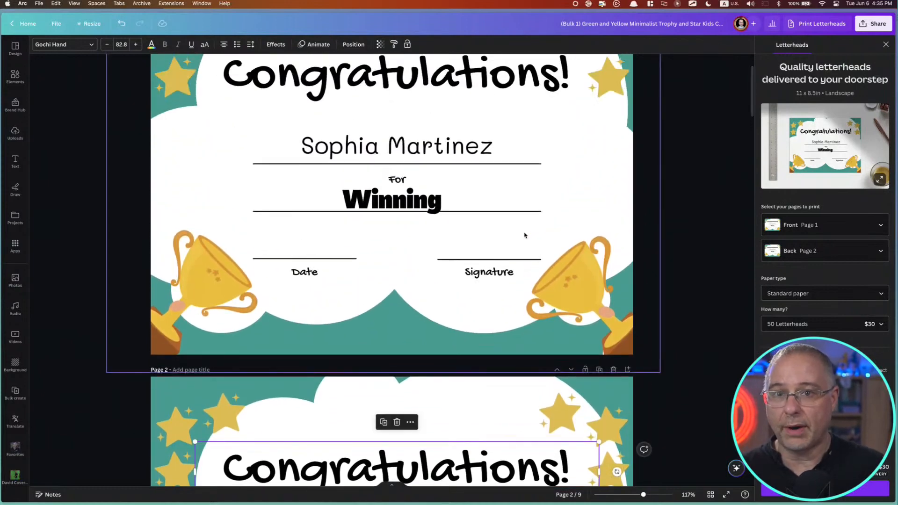
scroll(526, 237, "down", 3)
scroll(525, 236, "up", 1)
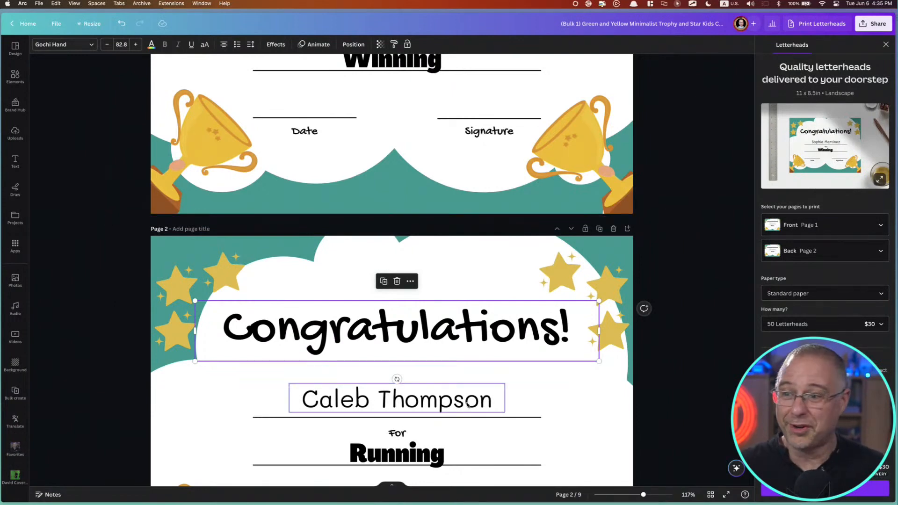
Return to the certificate template, replace "Winning" with "Running", and generate a new set of pages for all names
key("ctrl+Tab")
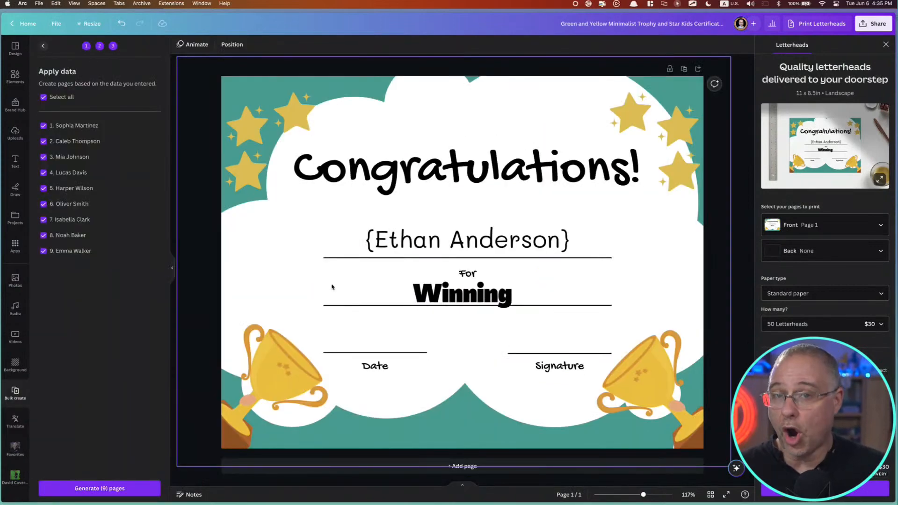
left_click(475, 303)
double_click(475, 303)
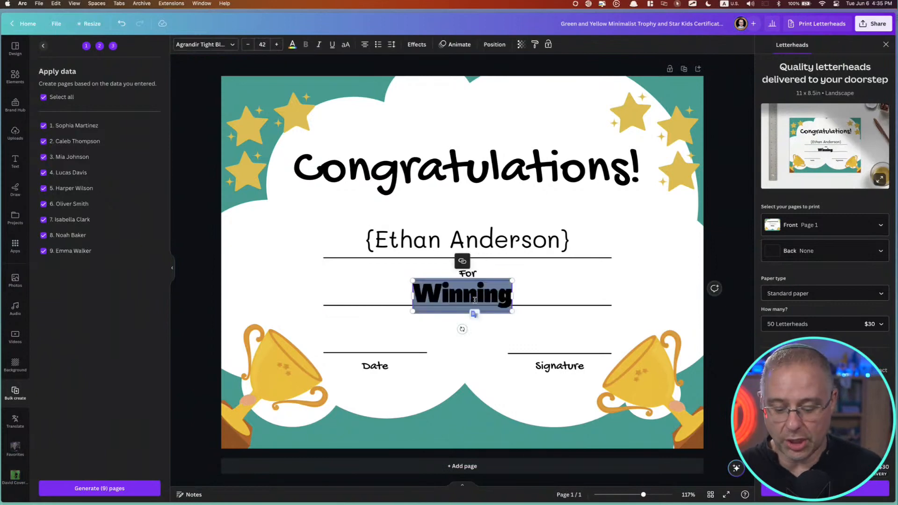
type("Running")
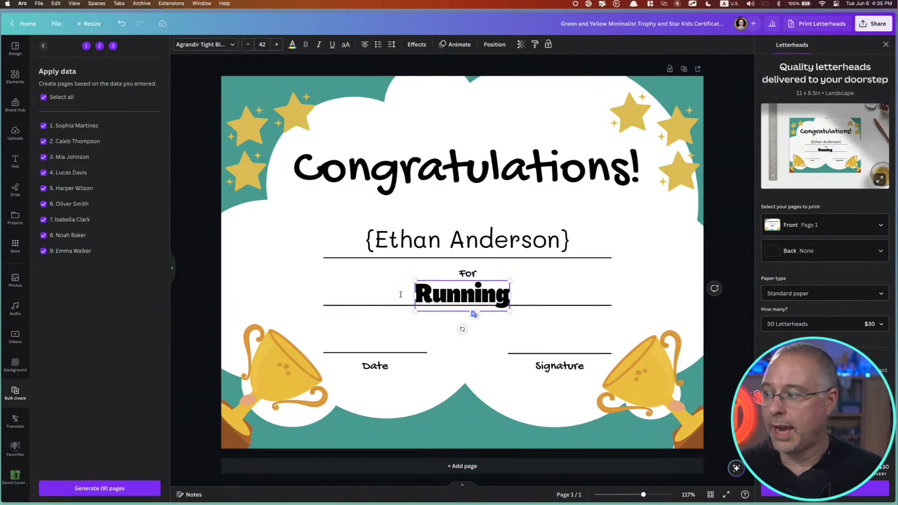
left_click(100, 489)
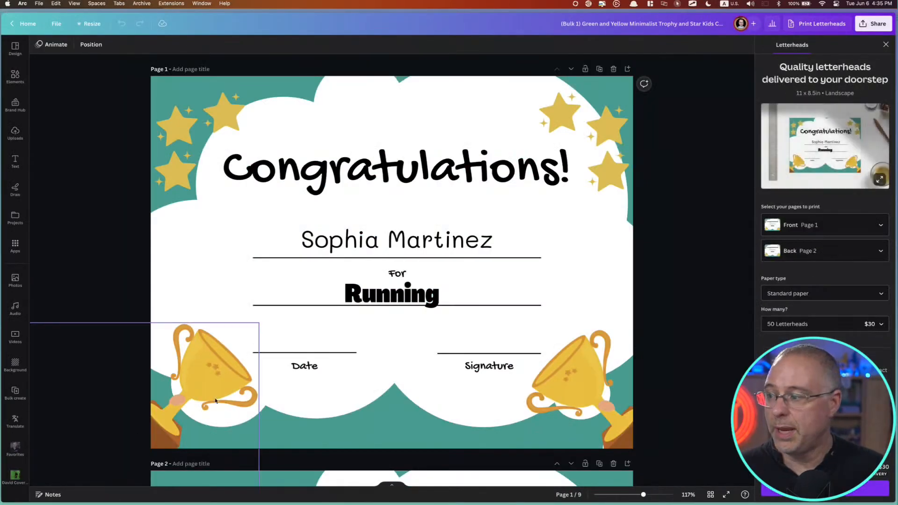
Return to the template and exclude the fifth, sixth and seventh names from the bulk data, restoring all three to the selection
key("ctrl+Tab")
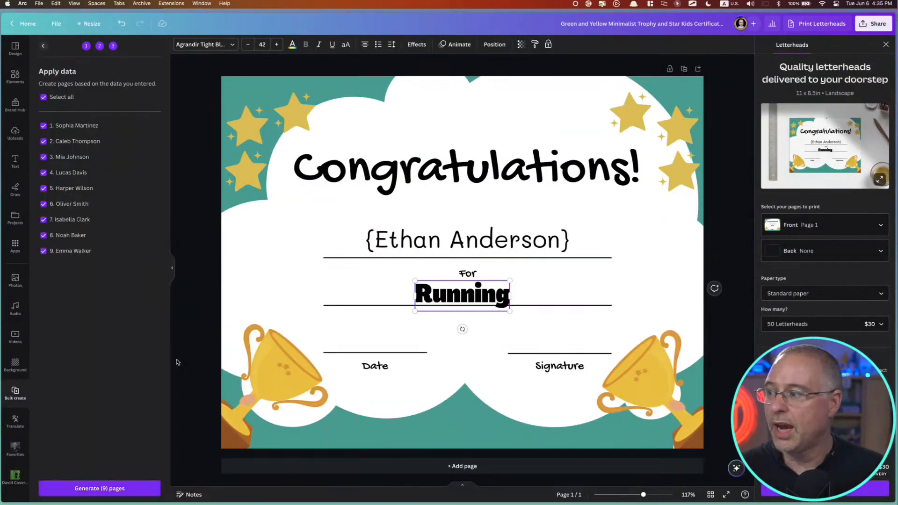
left_click(80, 205)
left_click(74, 220)
left_click(77, 191)
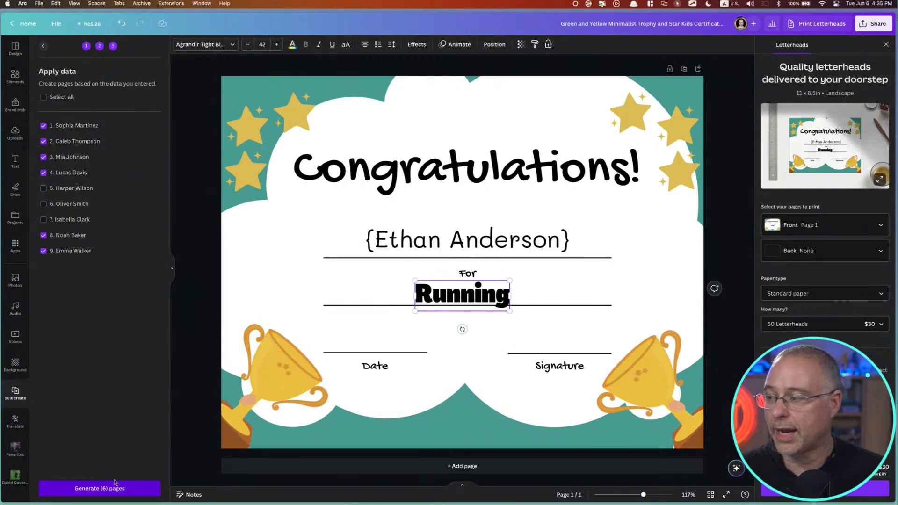
left_click(67, 190)
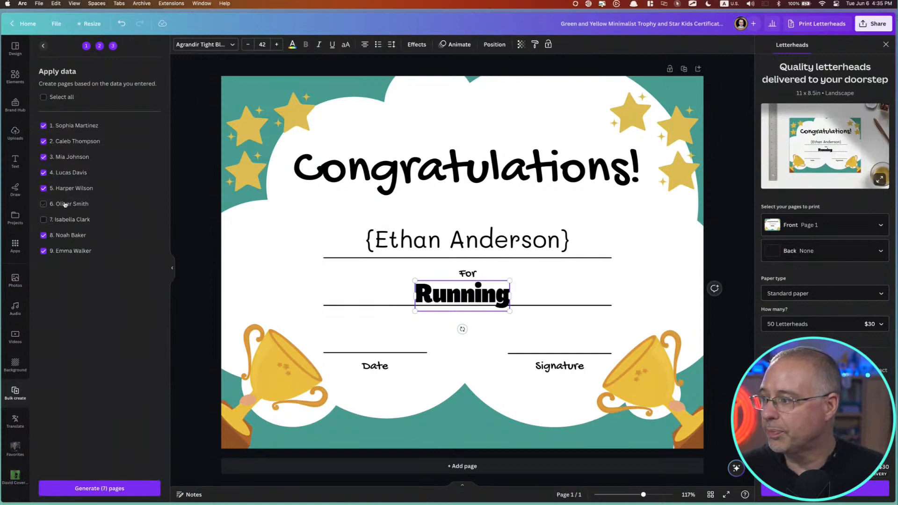
left_click(65, 204)
left_click(64, 220)
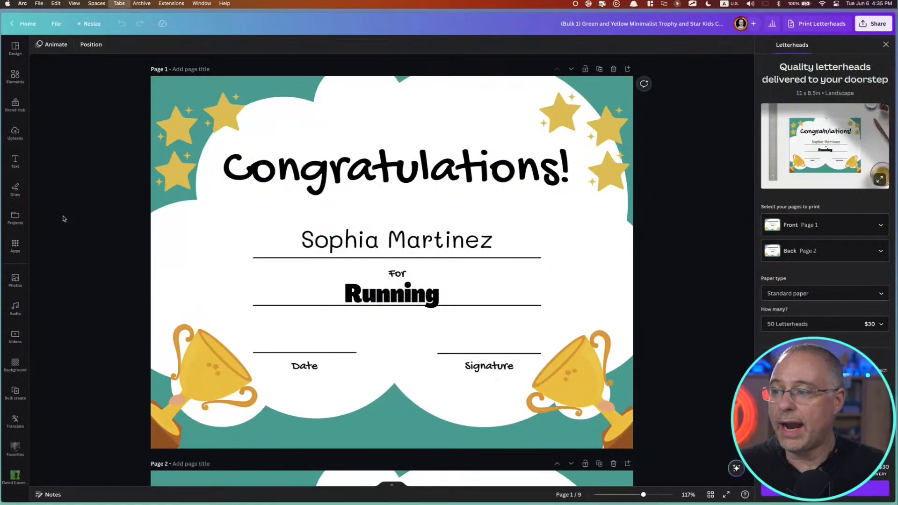
Close the tabs holding the generated bulk certificate designs, leaving the certificate template open
key("ctrl+Tab")
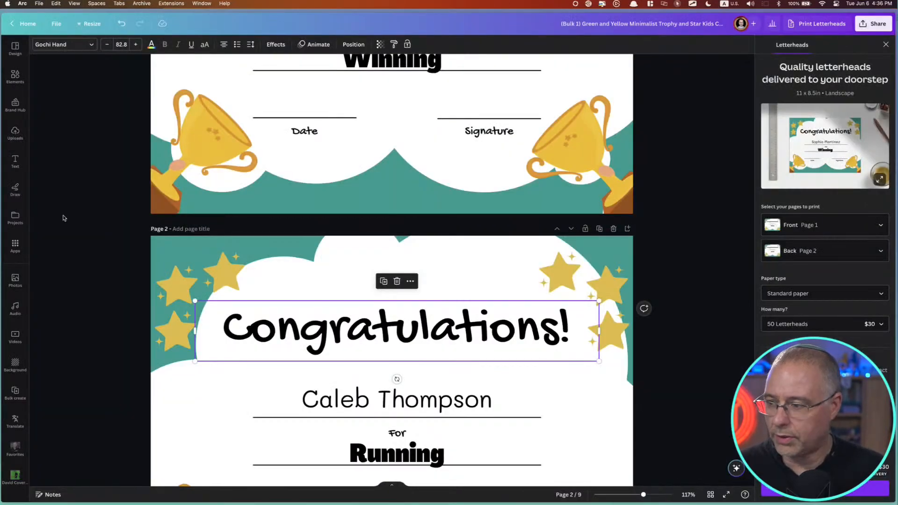
key("super+w")
key("super+w")
key("super+w")
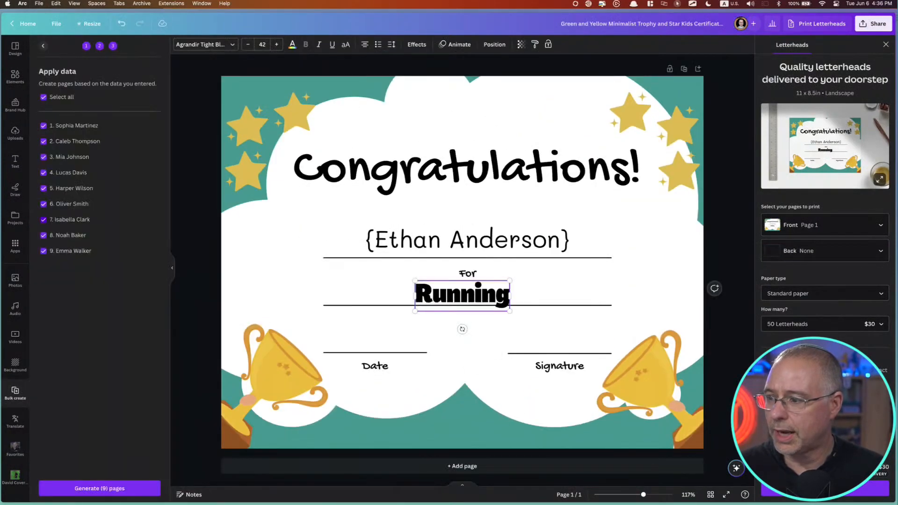
Switch to the certificate templates browsing page and go back to the Canva home page
key("ctrl+Tab")
key("ctrl+Tab")
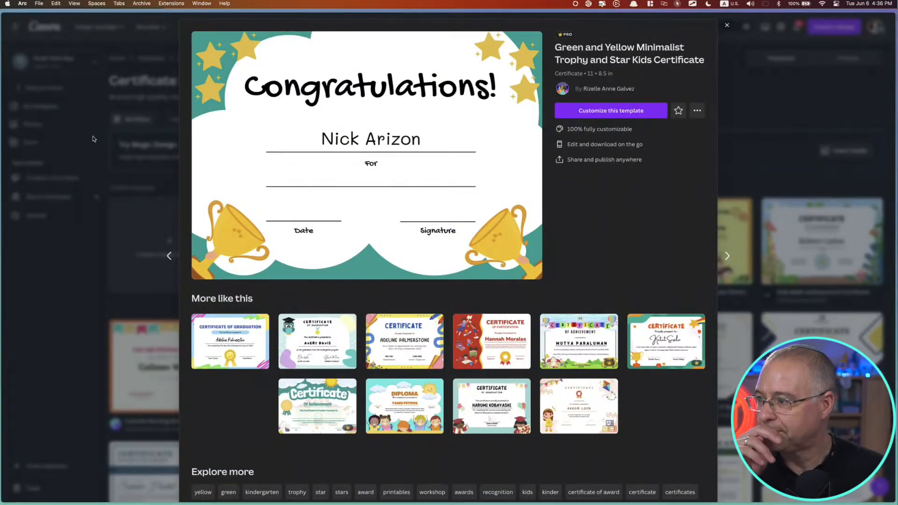
left_click(144, 145)
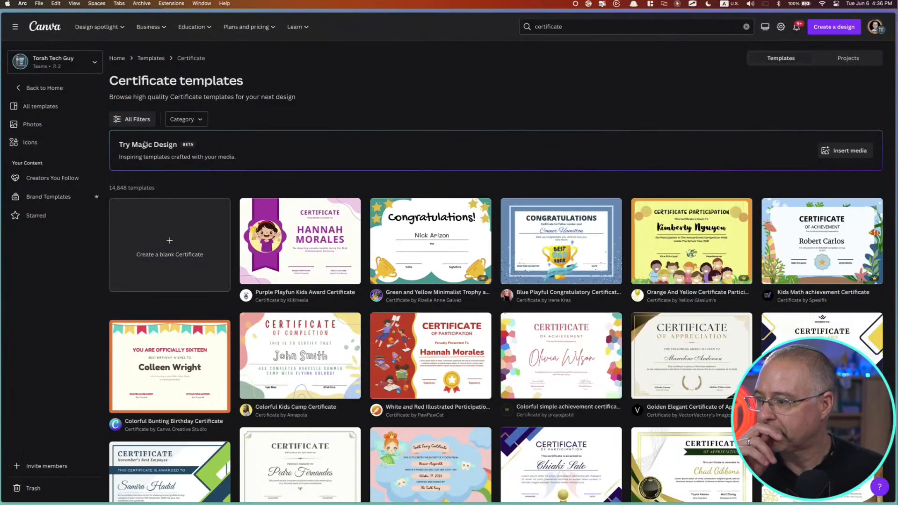
left_click(41, 90)
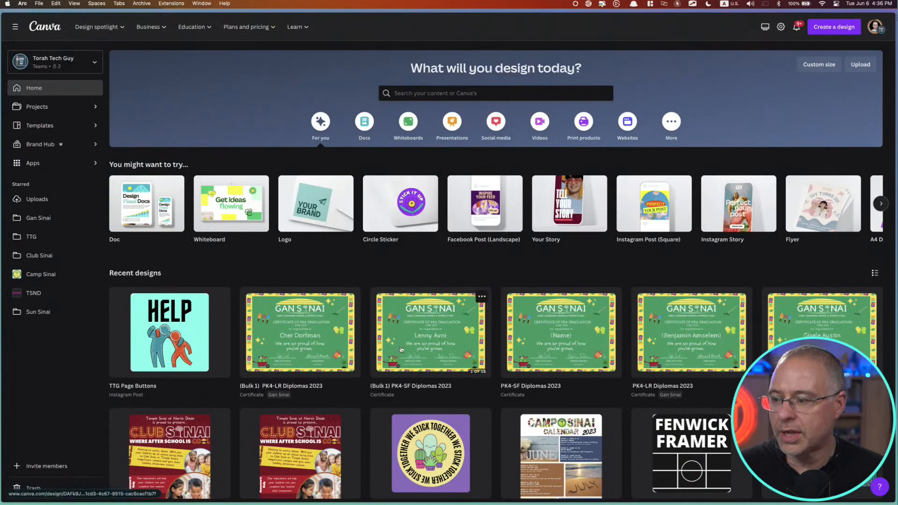
Open the recent design "(Bulk 1) PK4-LR Diplomas 2023", look through its personalized diploma pages, and return to the home page
left_click(676, 343)
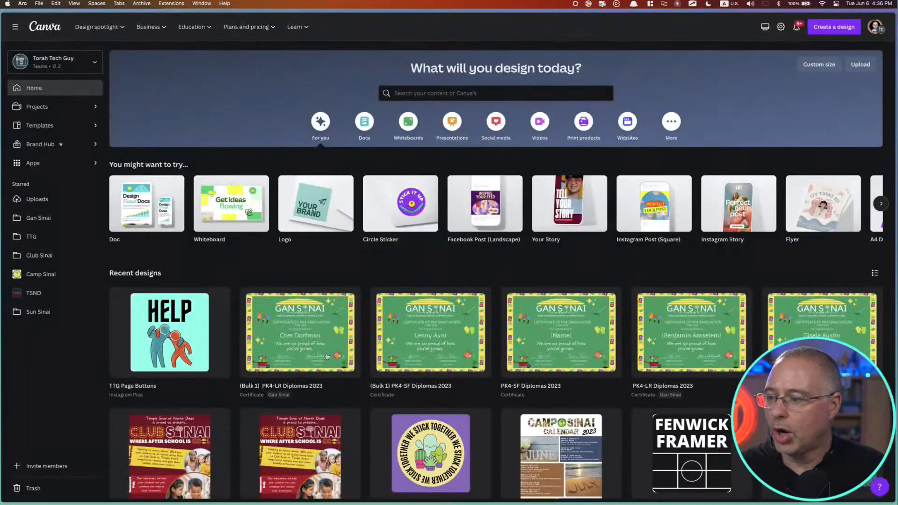
left_click(299, 350)
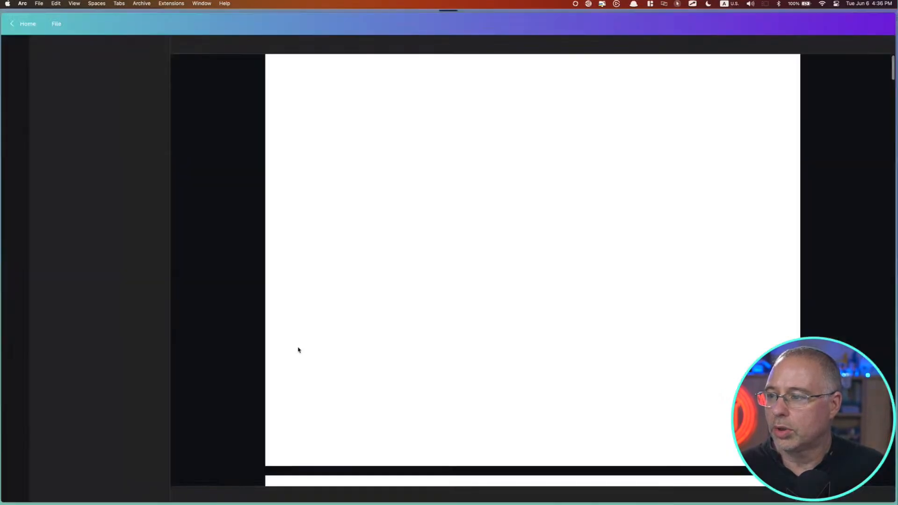
scroll(457, 328, "down", 8)
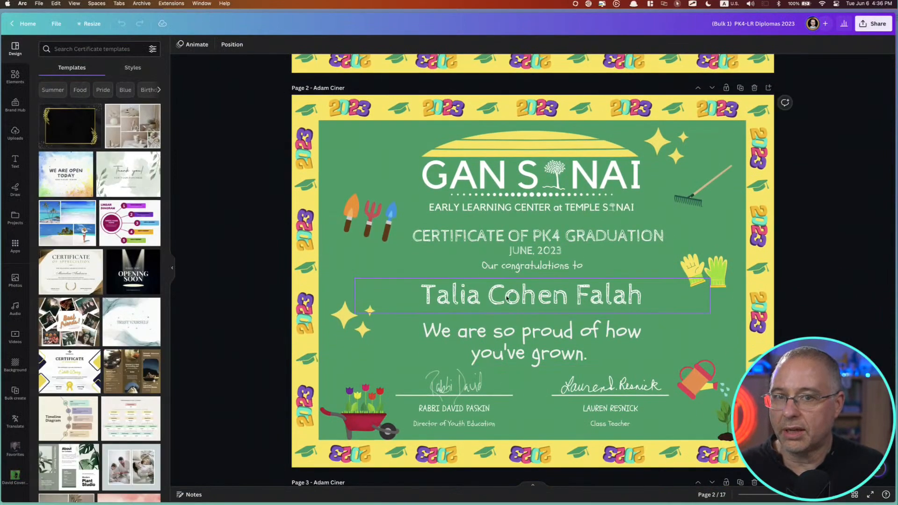
scroll(470, 365, "down", 7)
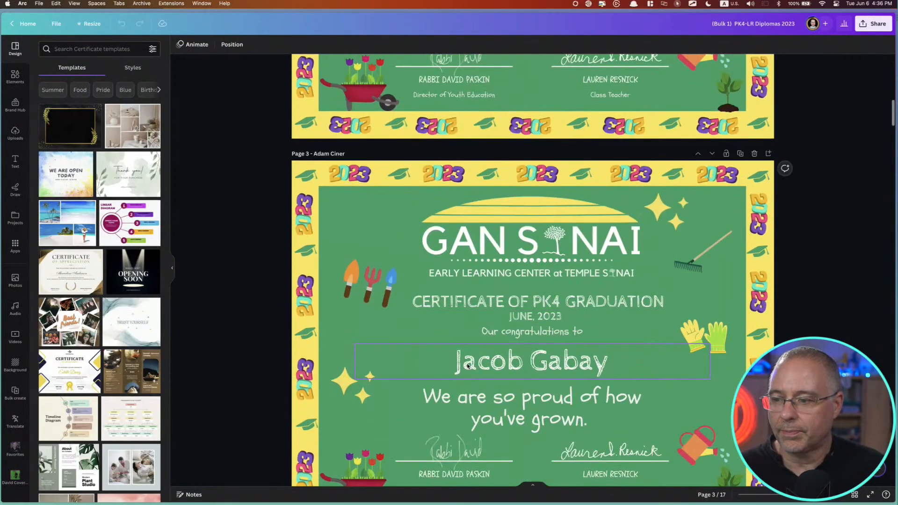
scroll(468, 366, "up", 8)
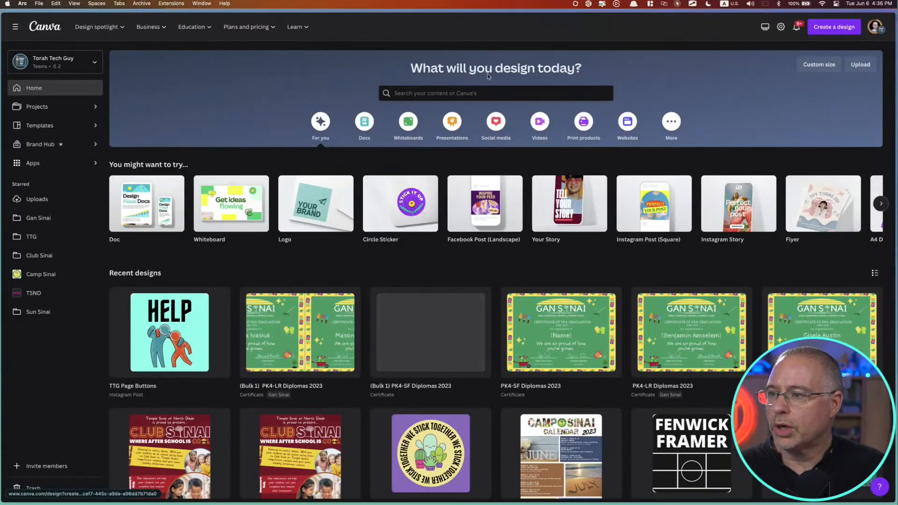
Search for "name tags" and show the matching templates instead of existing projects
left_click(481, 93)
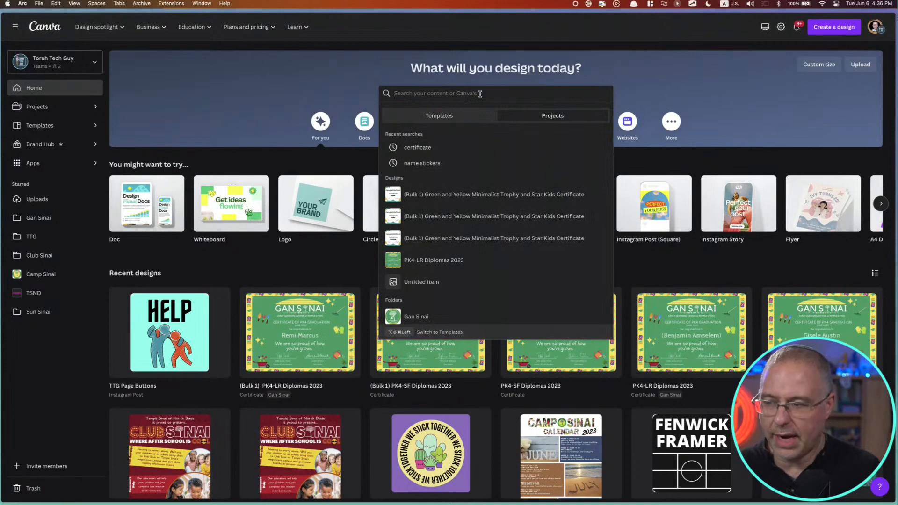
type("name tags")
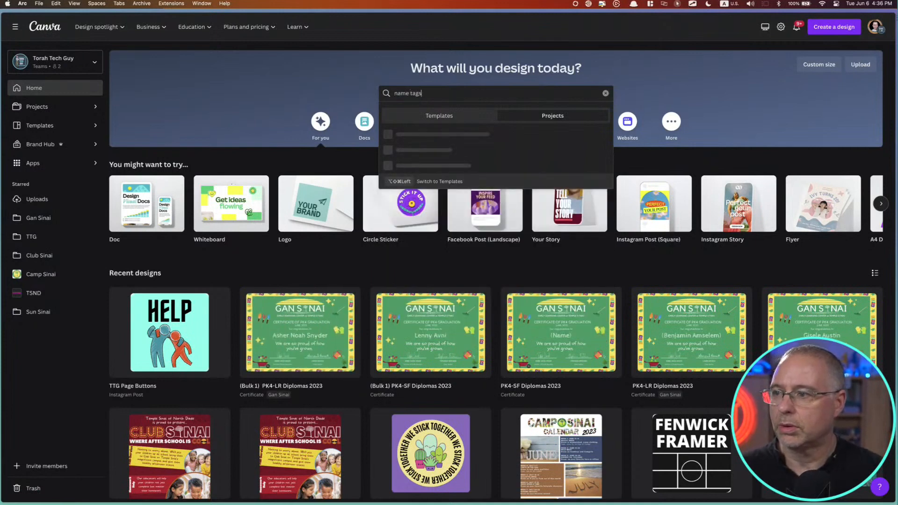
key("Return")
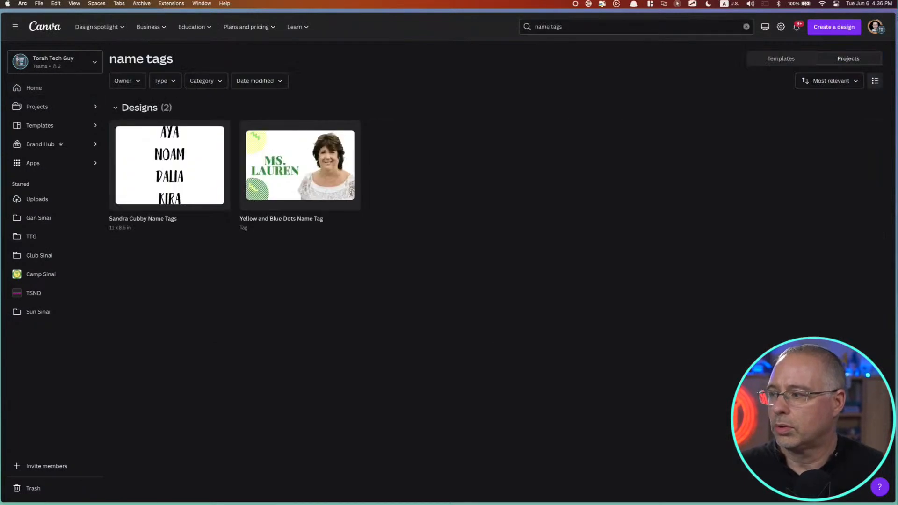
left_click(790, 59)
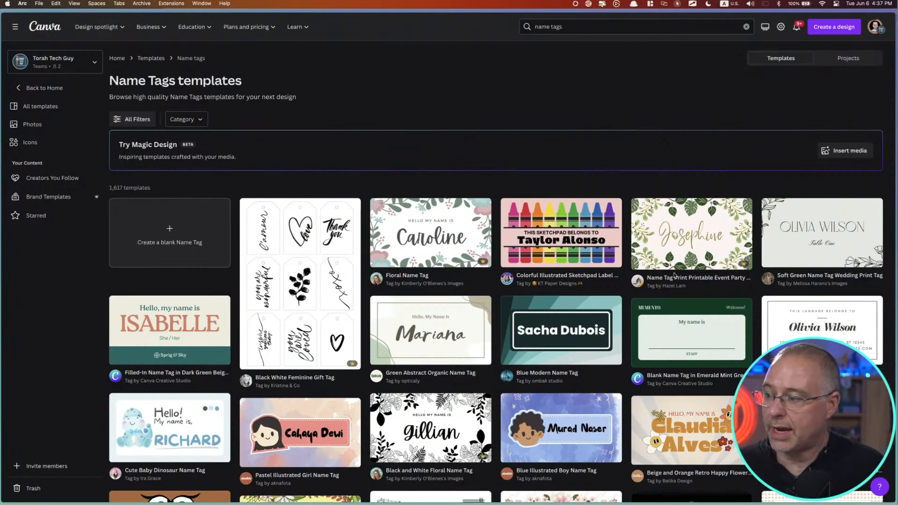
Browse the name tag templates and open "White with Light Orange Plaid Name Tag" for customizing
scroll(244, 395, "down", 7)
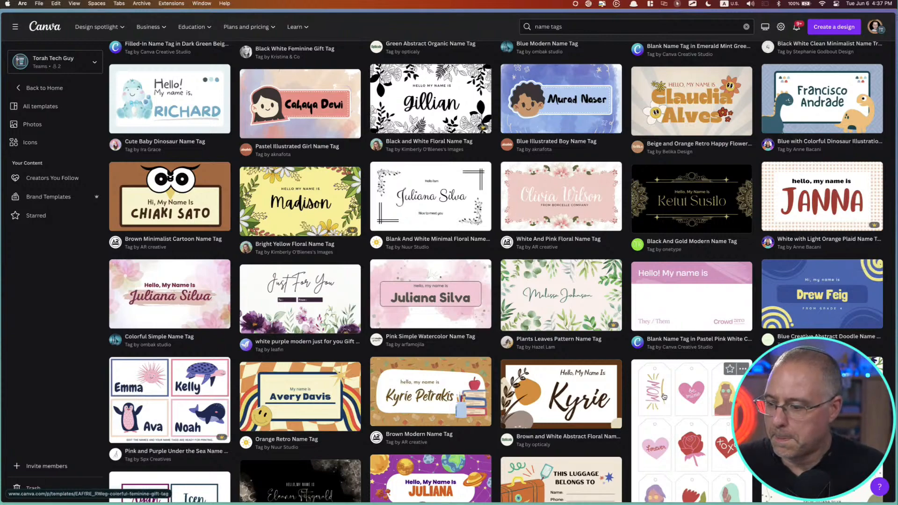
scroll(662, 389, "down", 4)
scroll(664, 397, "down", 6)
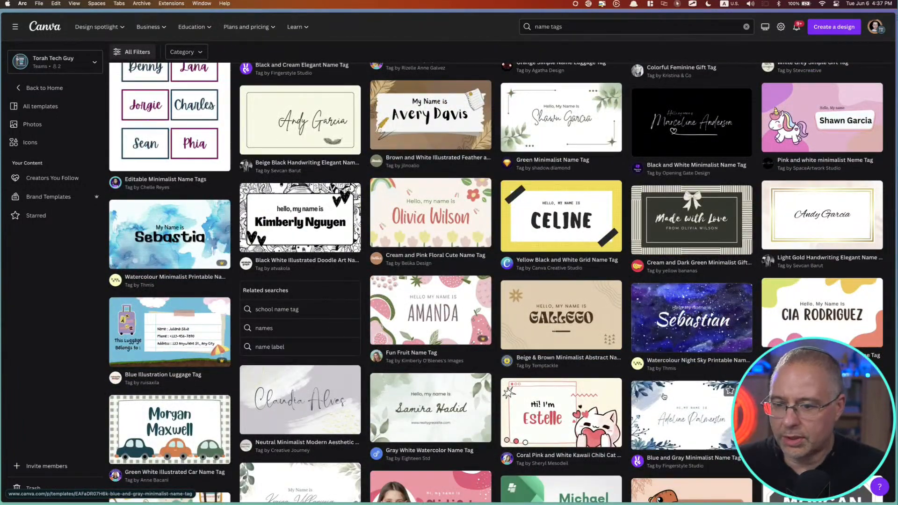
scroll(664, 397, "up", 2)
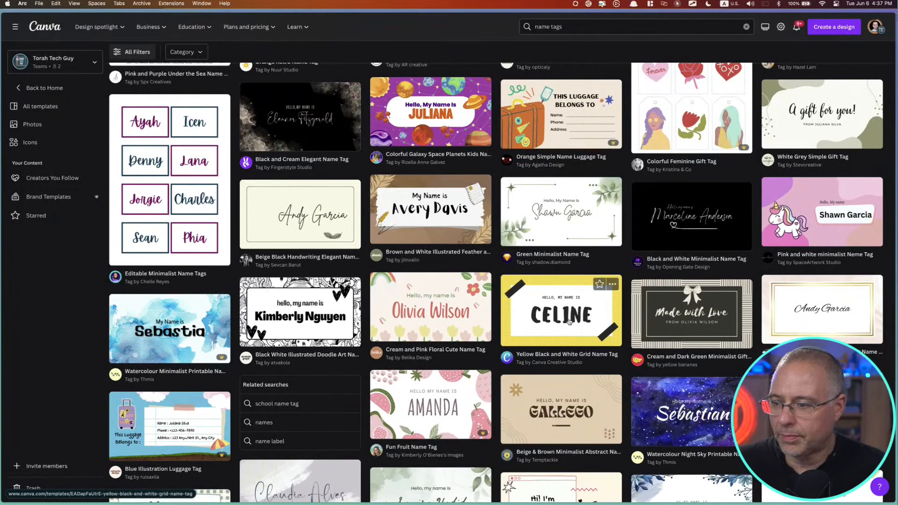
scroll(475, 326, "up", 7)
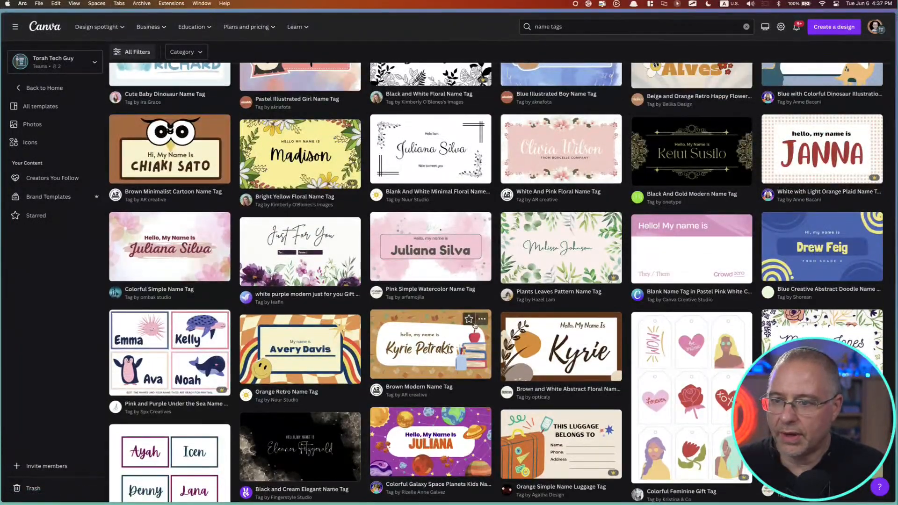
scroll(475, 325, "up", 3)
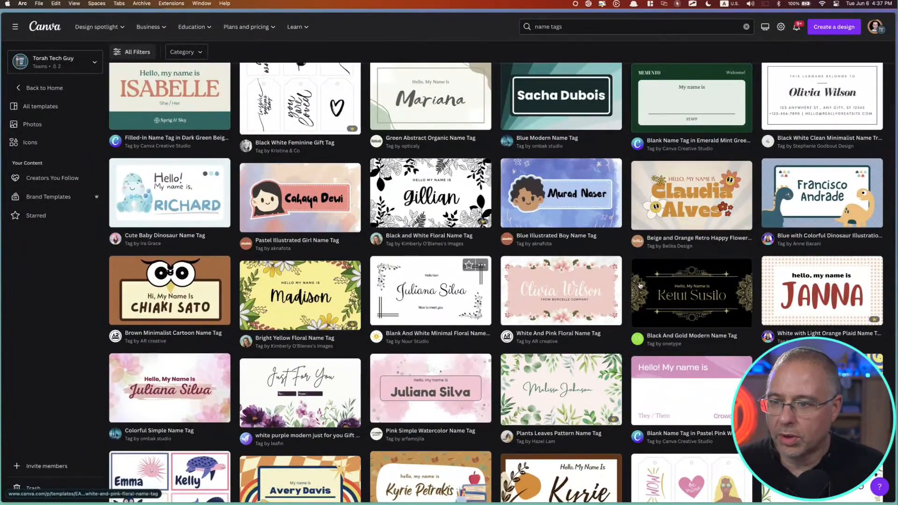
left_click(785, 290)
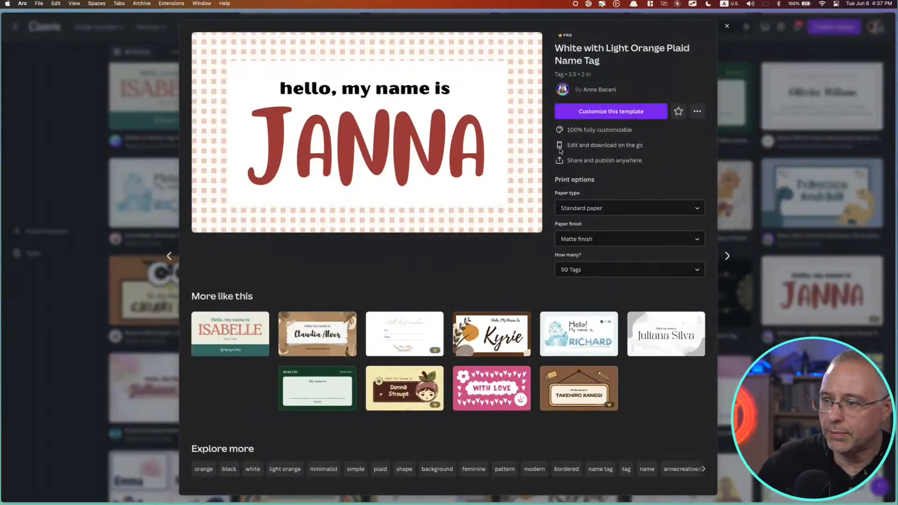
left_click(608, 111)
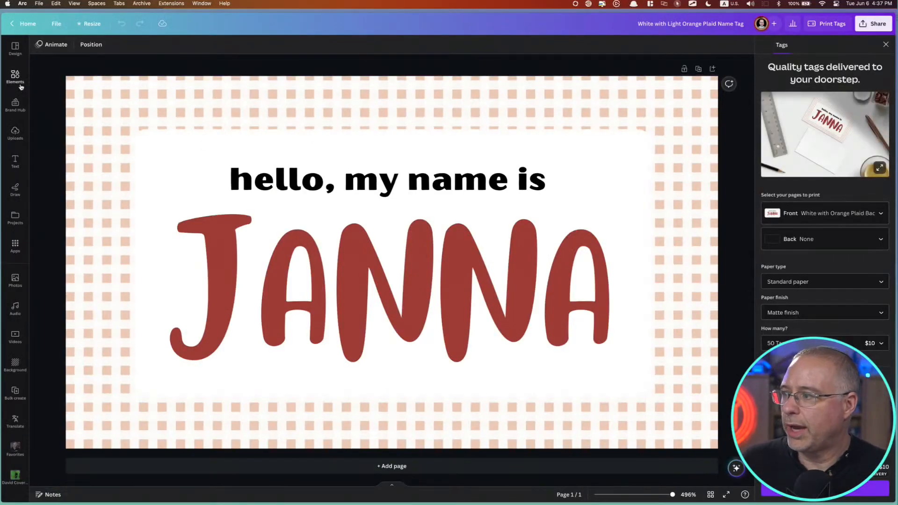
Recolor the large sample name on the tag to dark blue from the default solid colors
left_click(118, 114)
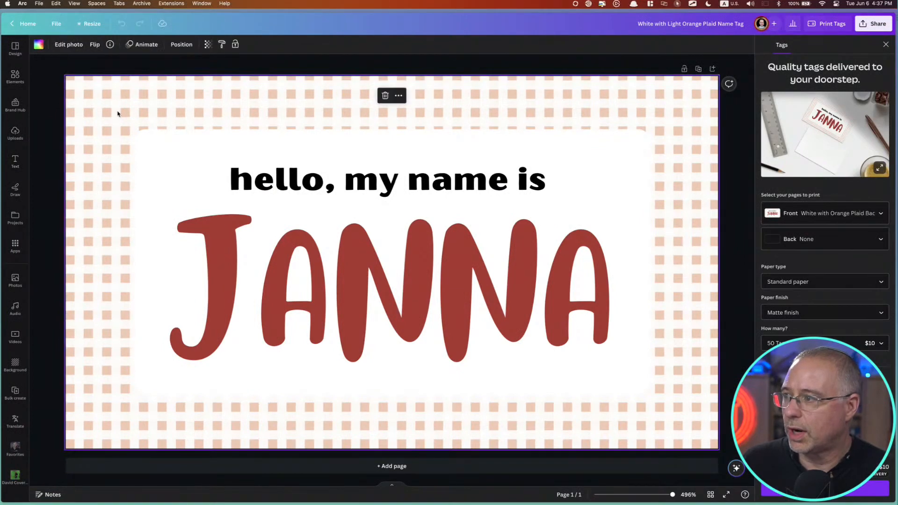
left_click(301, 257)
left_click(151, 45)
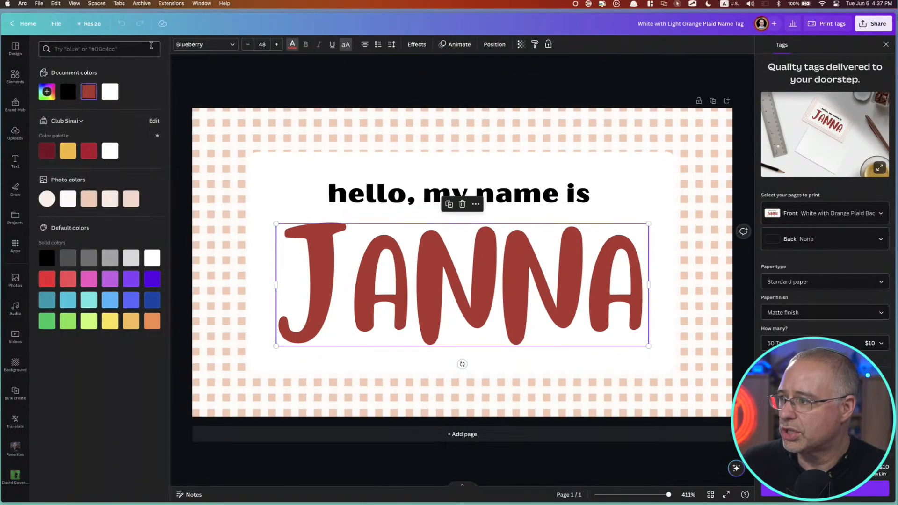
left_click(153, 281)
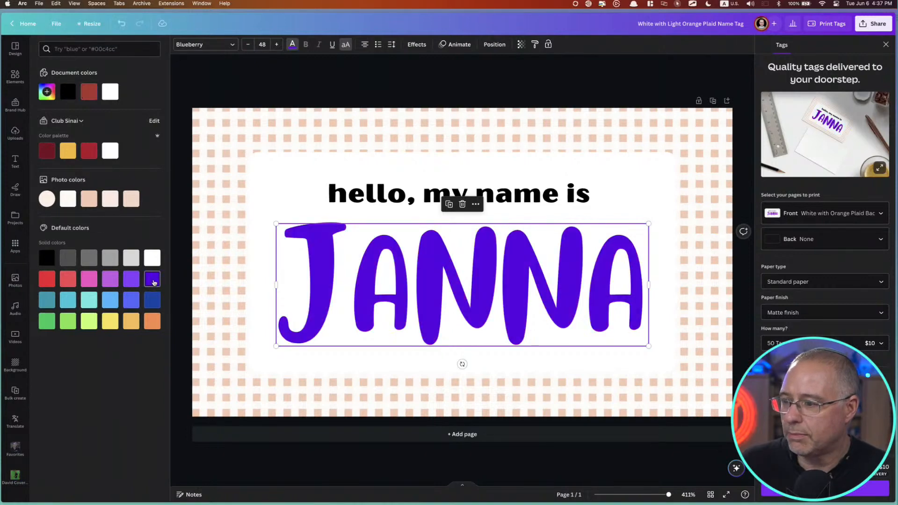
left_click(152, 300)
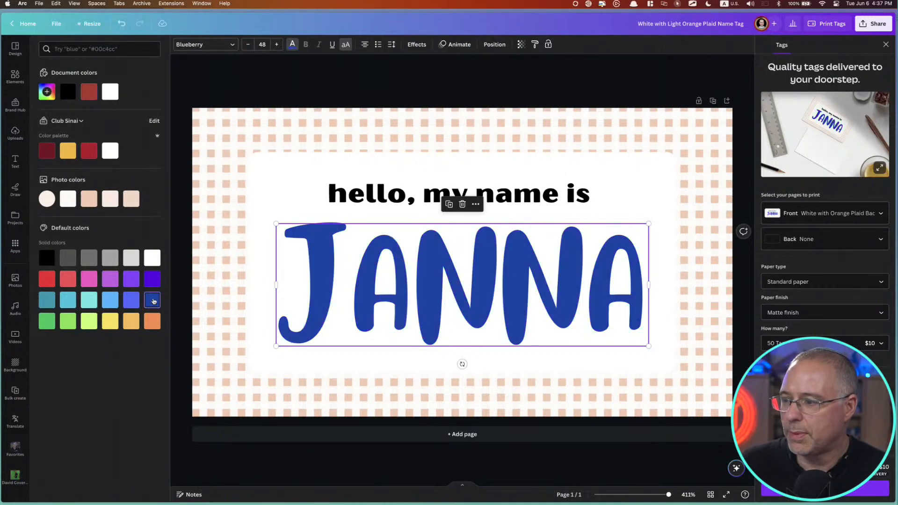
Change the greeting above the sample name to read "Shalom, my name is"
double_click(372, 199)
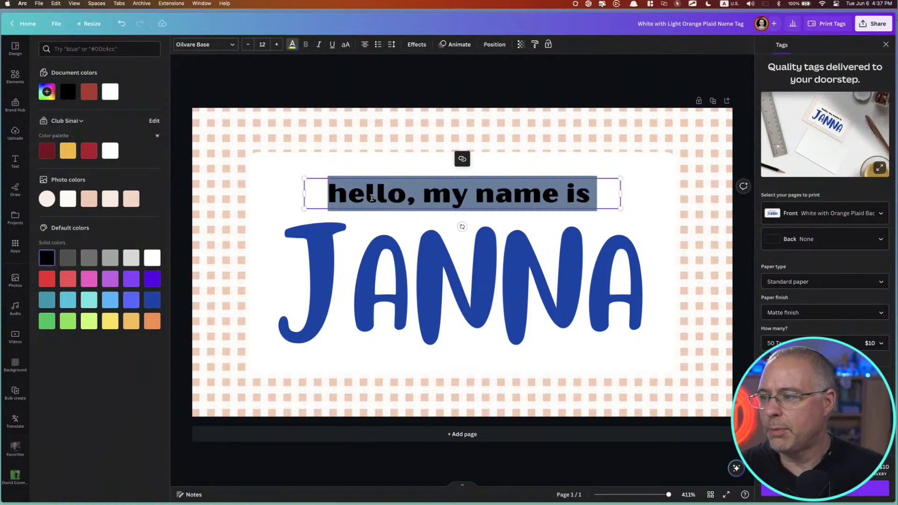
double_click(372, 198)
type("Shalom")
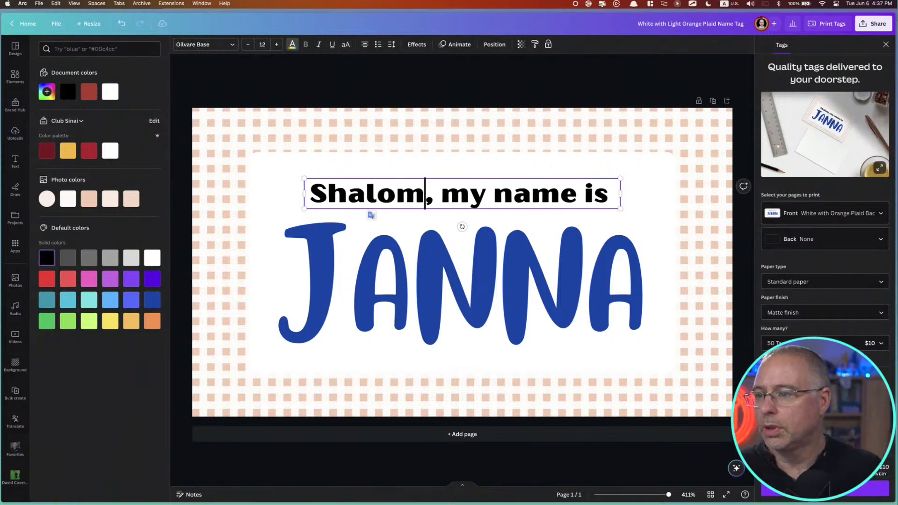
key("Escape")
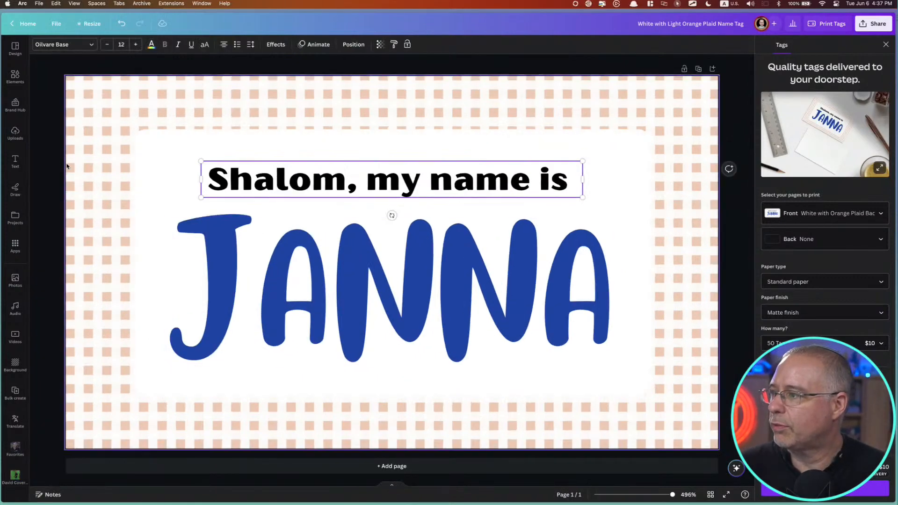
Search the elements for "logo" and add the spread-winged eagle graphic to the name tag
left_click(14, 76)
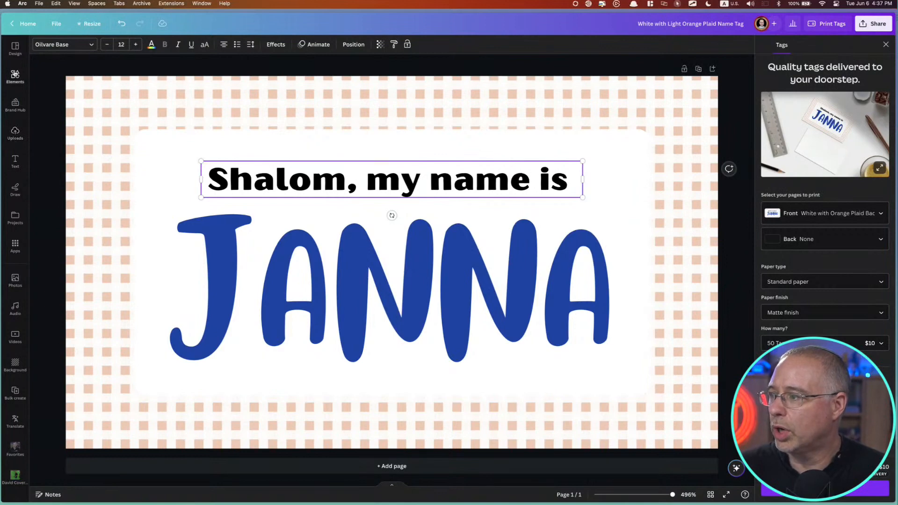
left_click(85, 54)
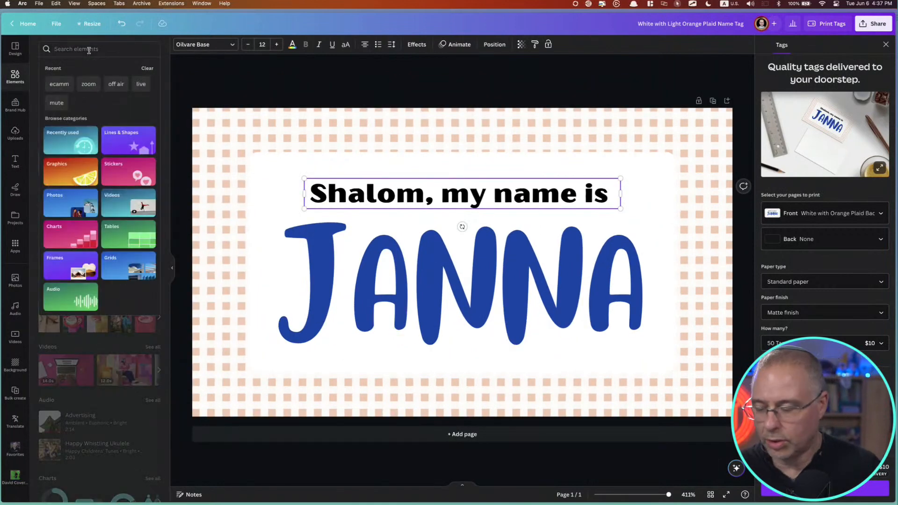
type("logo")
key("Return")
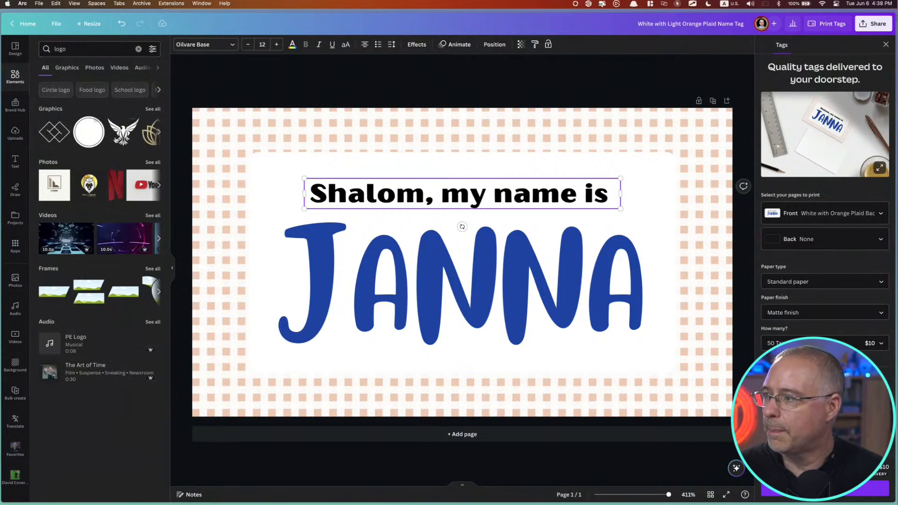
left_click(121, 139)
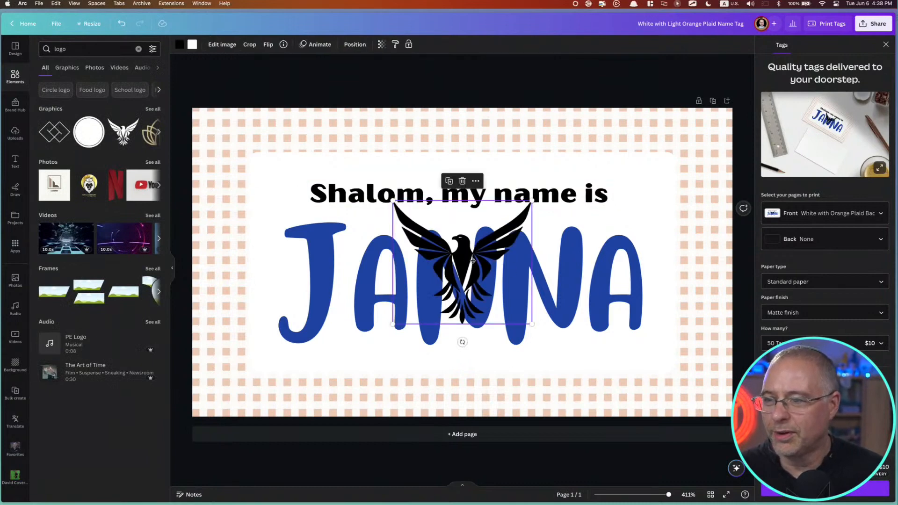
Move the eagle logo to the tag's lower-right corner and shrink it to fit within the plaid border
left_click_drag(473, 260, 667, 330)
left_click(664, 354)
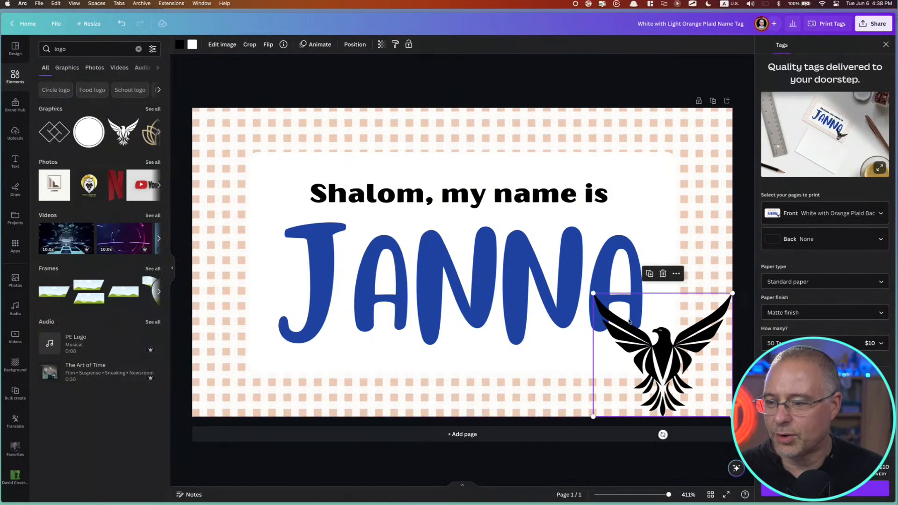
left_click_drag(595, 291, 685, 360)
left_click(719, 347)
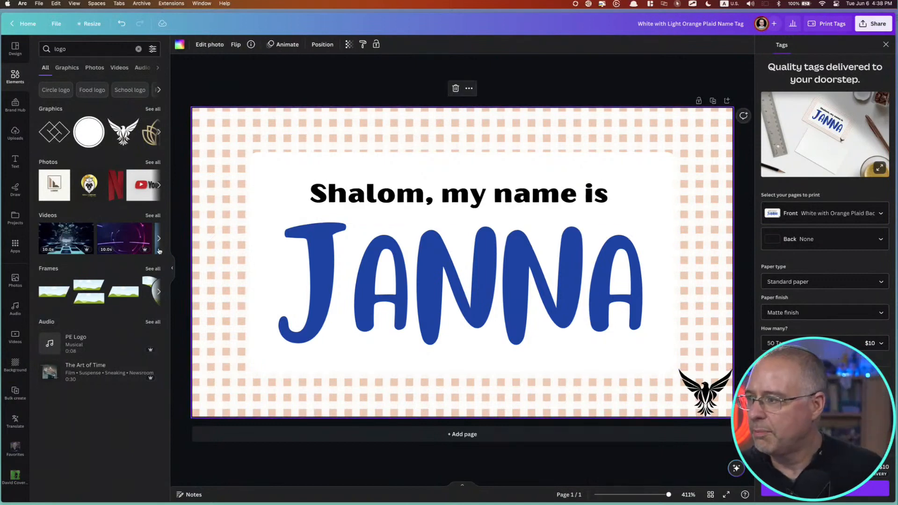
Place a copy of the greeting line in the tag's lower-left corner and change its text to "My Special Temple"
left_click(15, 162)
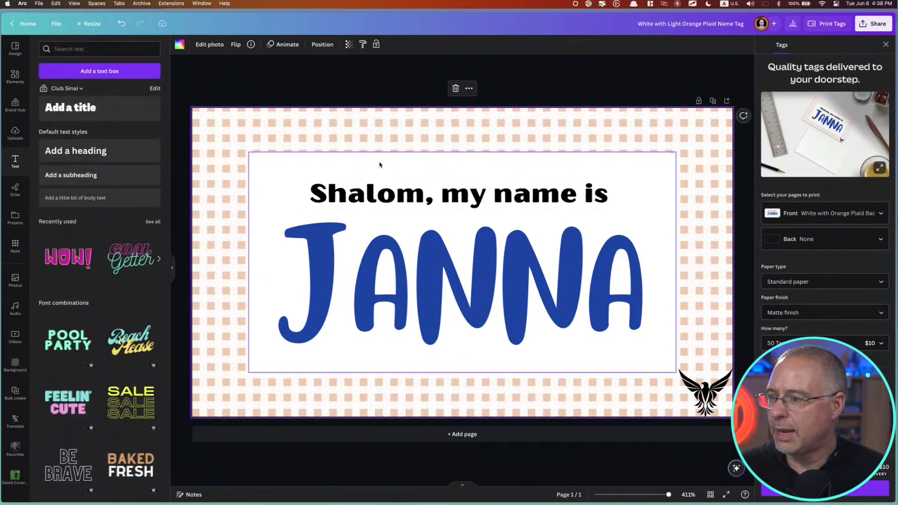
left_click(415, 192)
left_click_drag(412, 195, 316, 398)
double_click(316, 396)
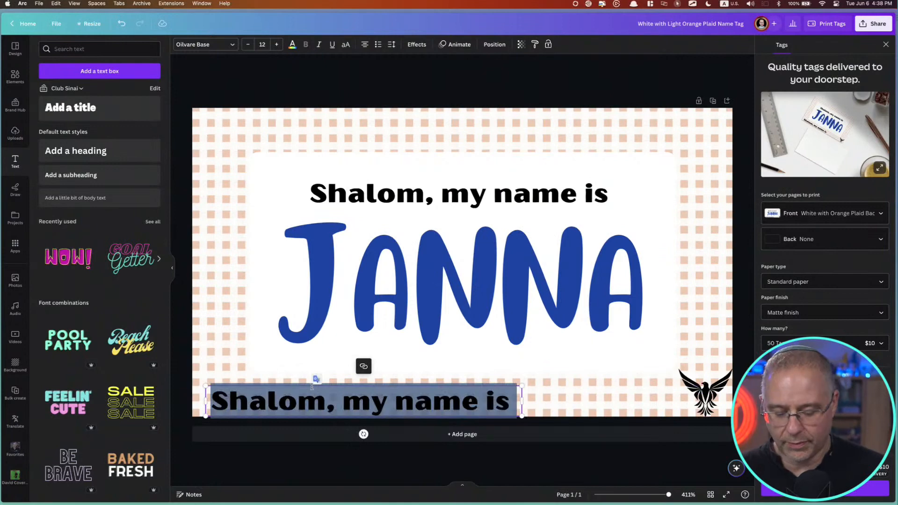
type("Te")
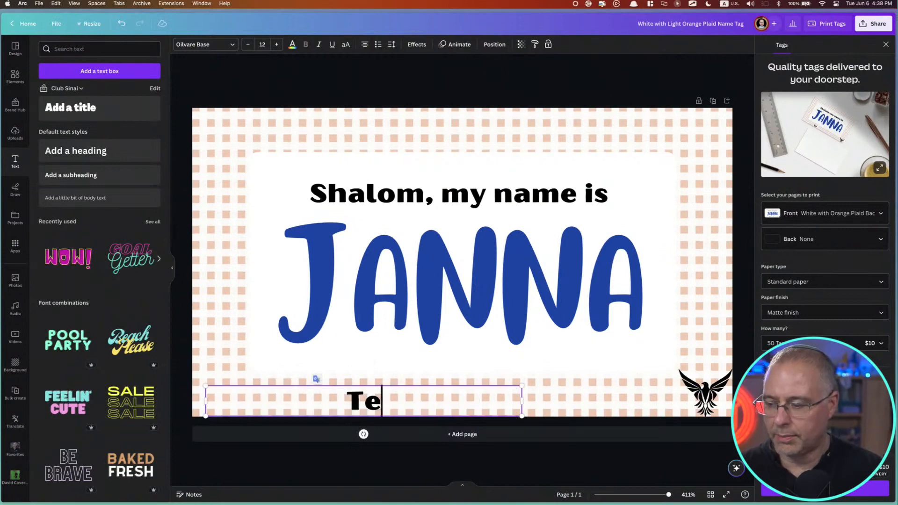
key("BackSpace")
key("BackSpace")
type("My S")
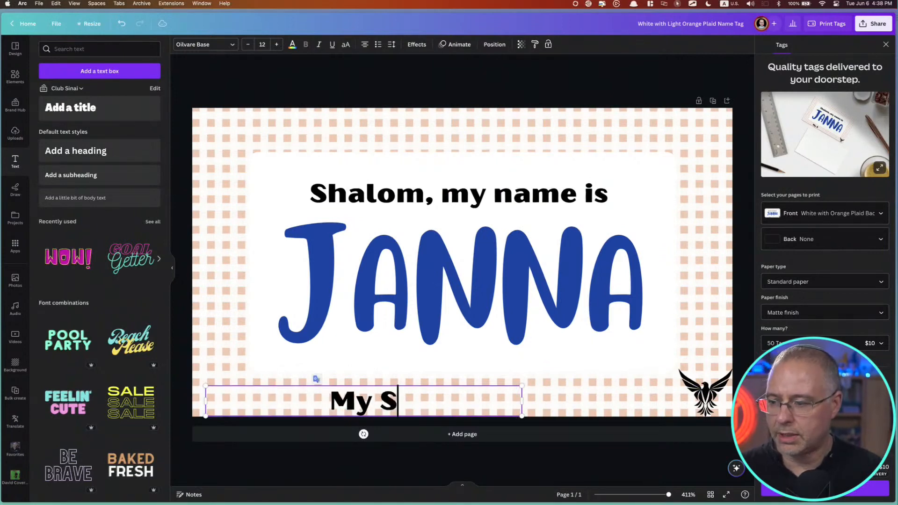
type("pecial Temple")
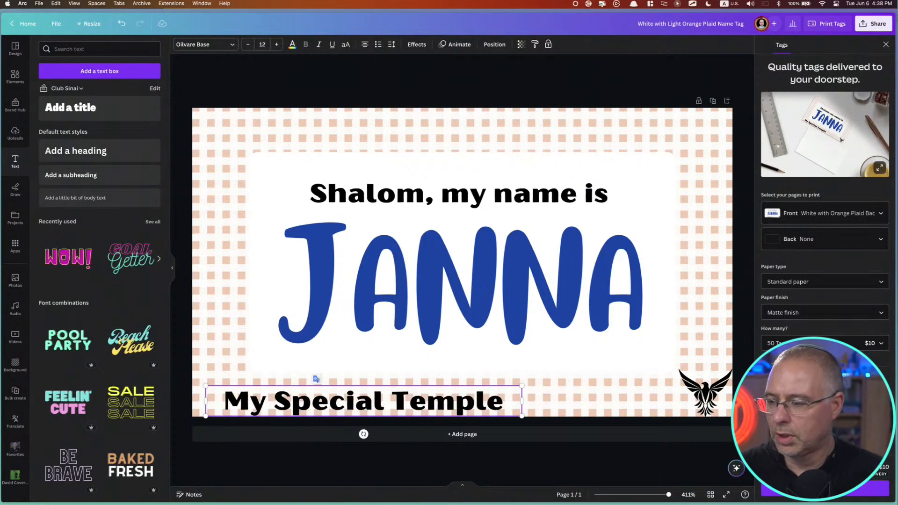
left_click_drag(326, 401, 314, 395)
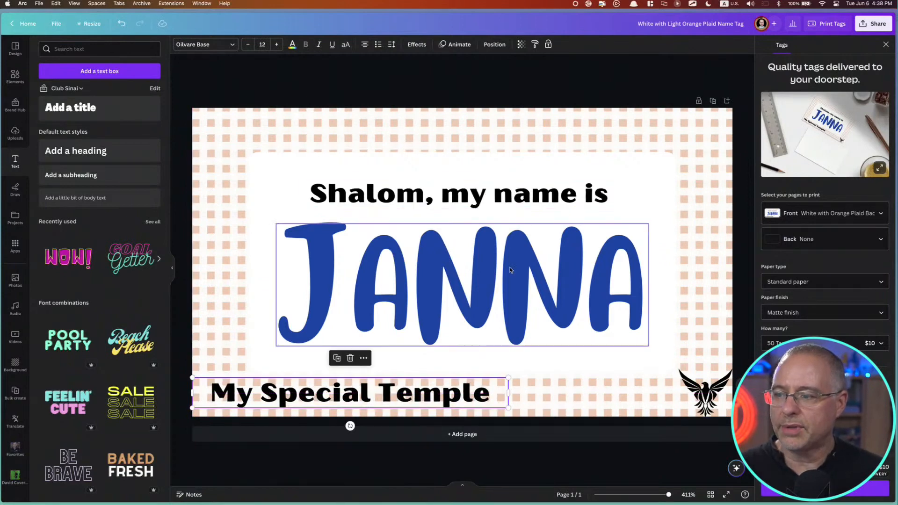
Add a right-aligned "Role" line below the sample name from a copy of the greeting, shifting the name and greeting slightly upward to make room
left_click_drag(507, 273, 507, 258)
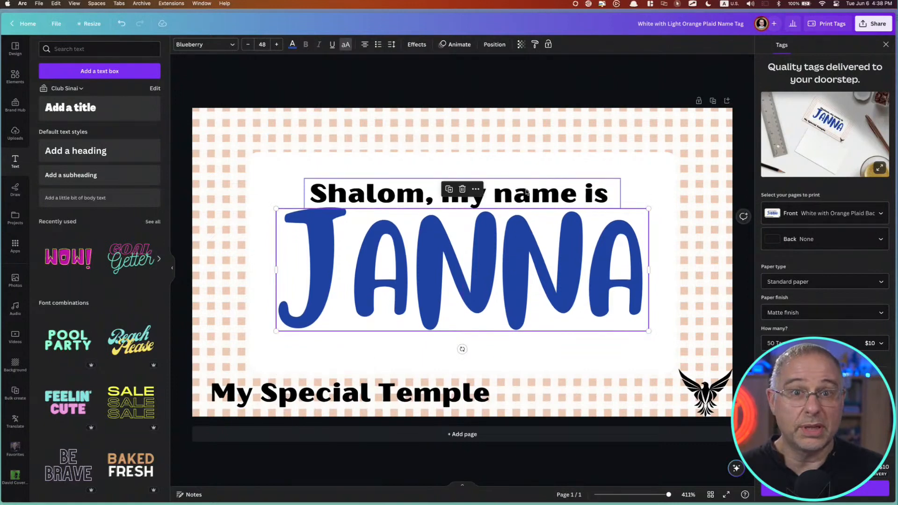
left_click_drag(526, 192, 553, 344)
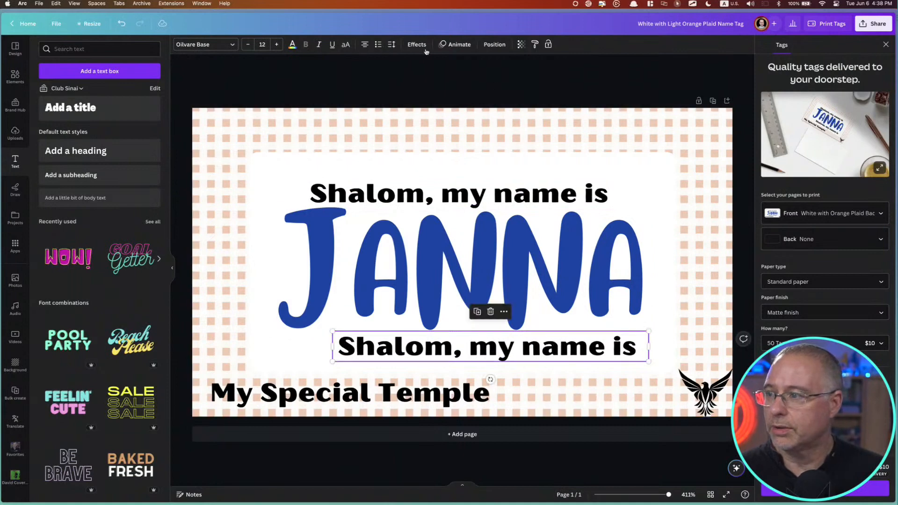
left_click(365, 45)
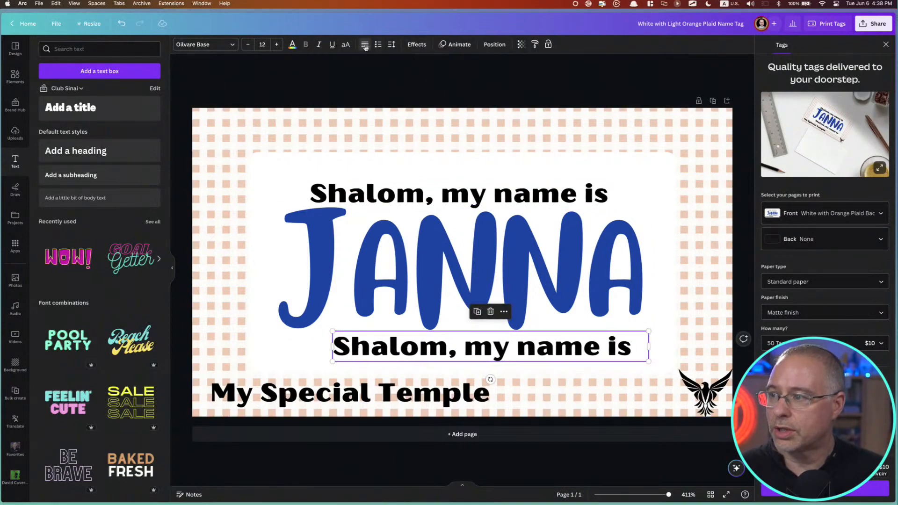
left_click(365, 46)
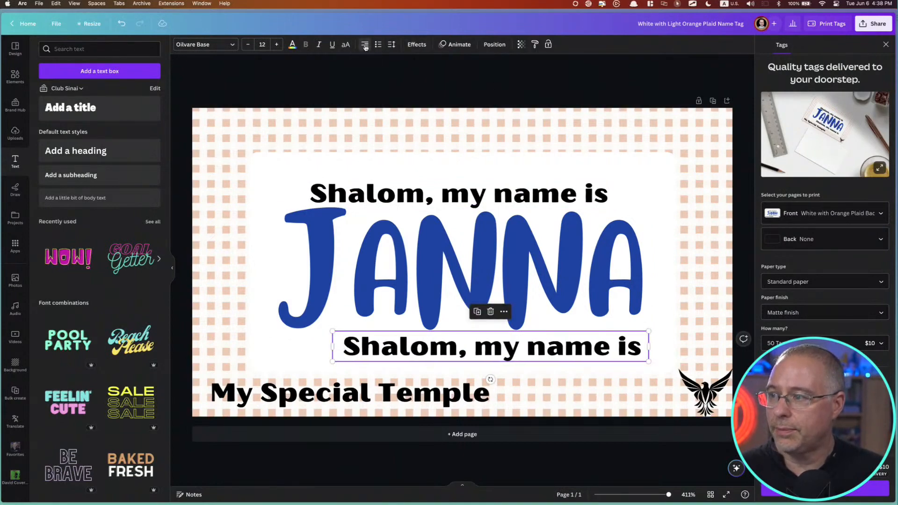
double_click(550, 350)
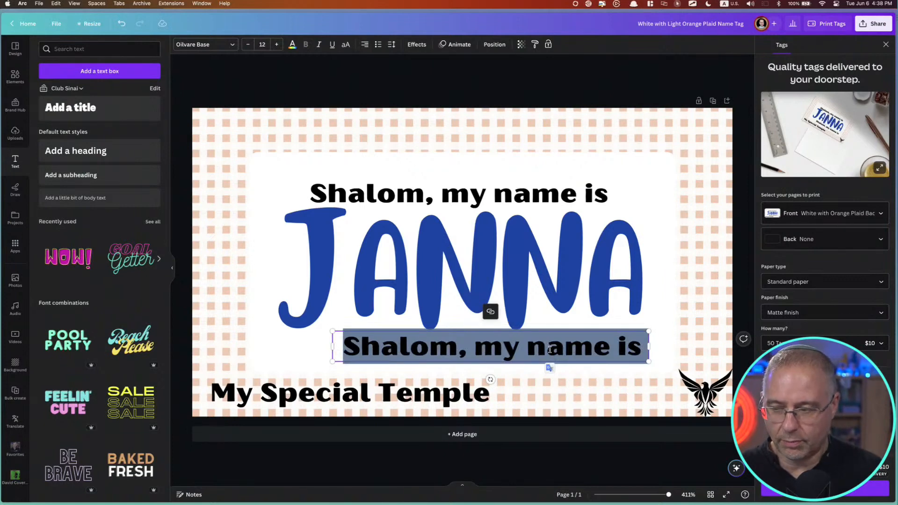
type("Role")
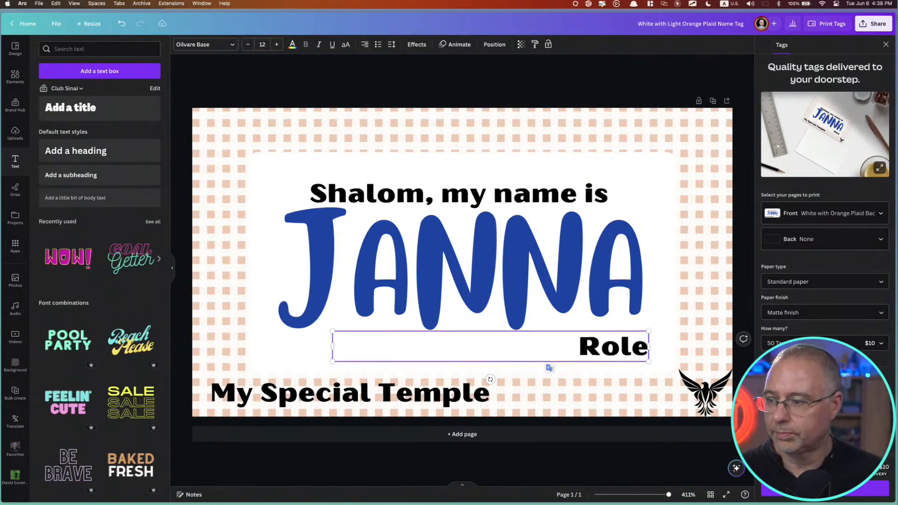
left_click(660, 250)
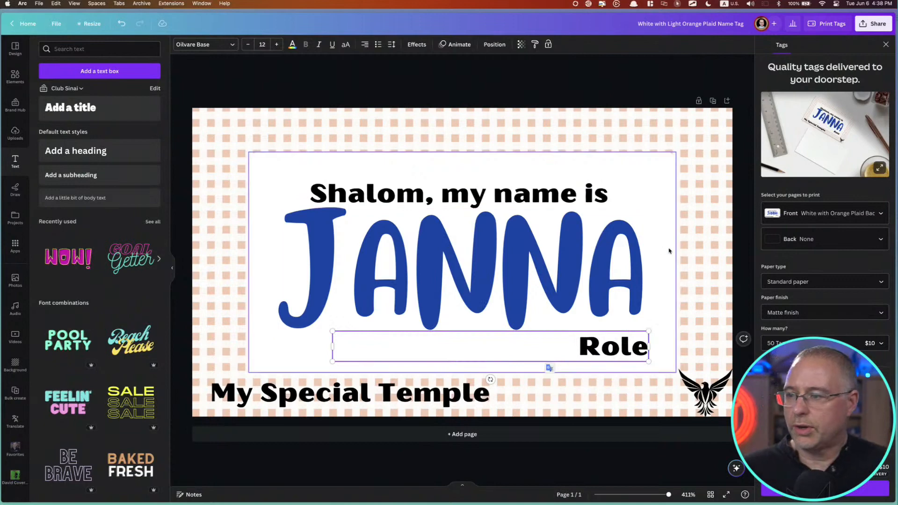
left_click_drag(461, 193, 460, 190)
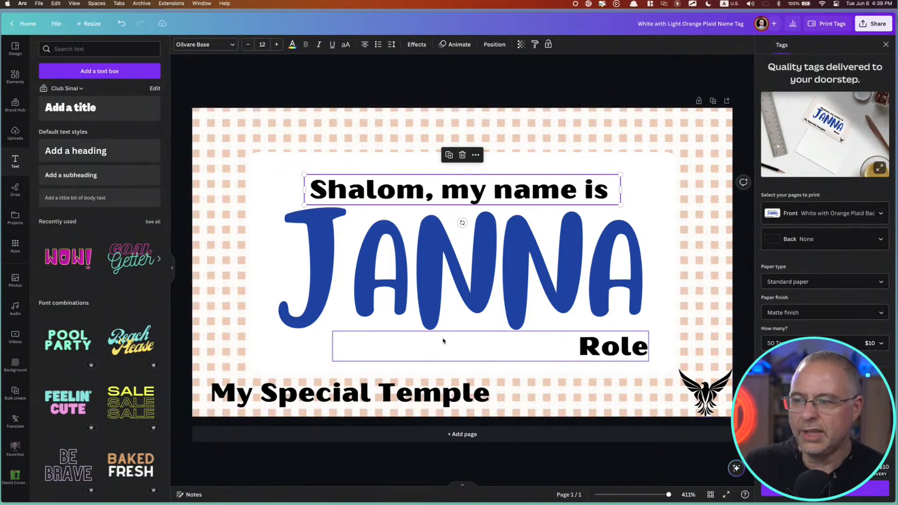
left_click(218, 79)
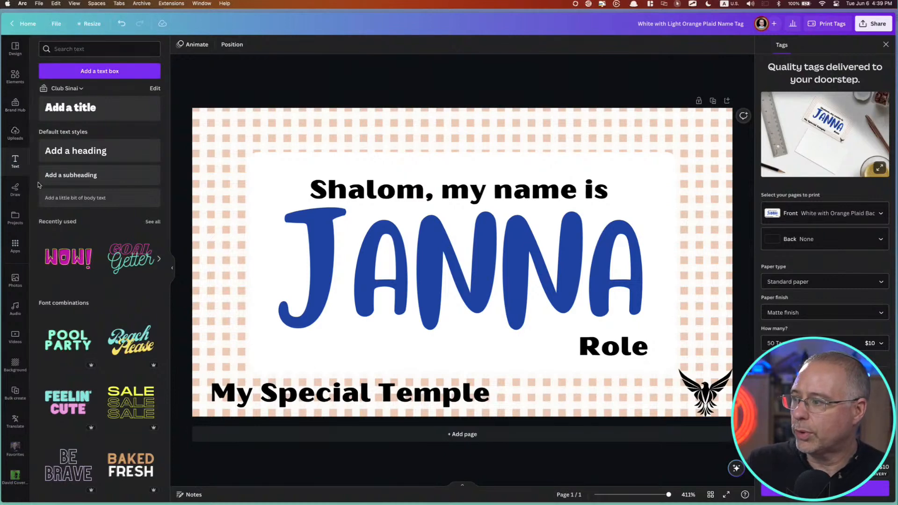
Find the Bulk create app by searching the available apps for "bulk", and open it for the name tag design
left_click(15, 246)
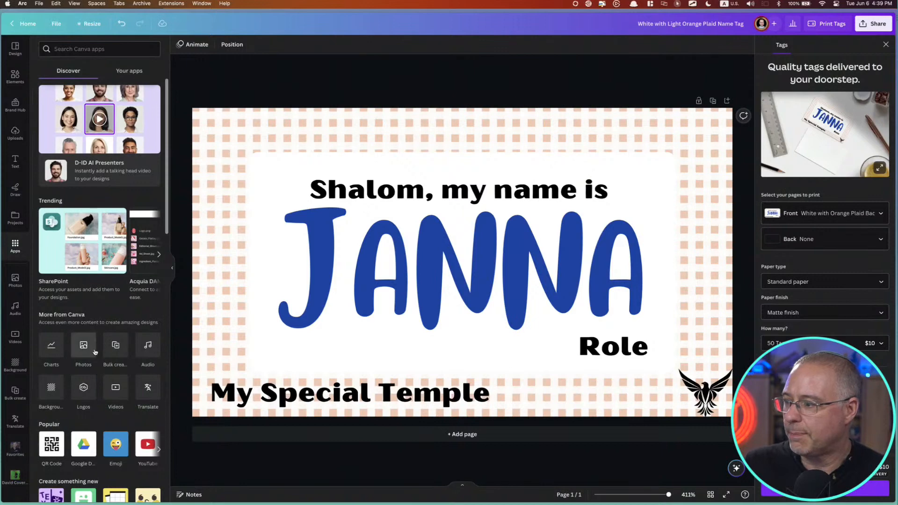
left_click(125, 72)
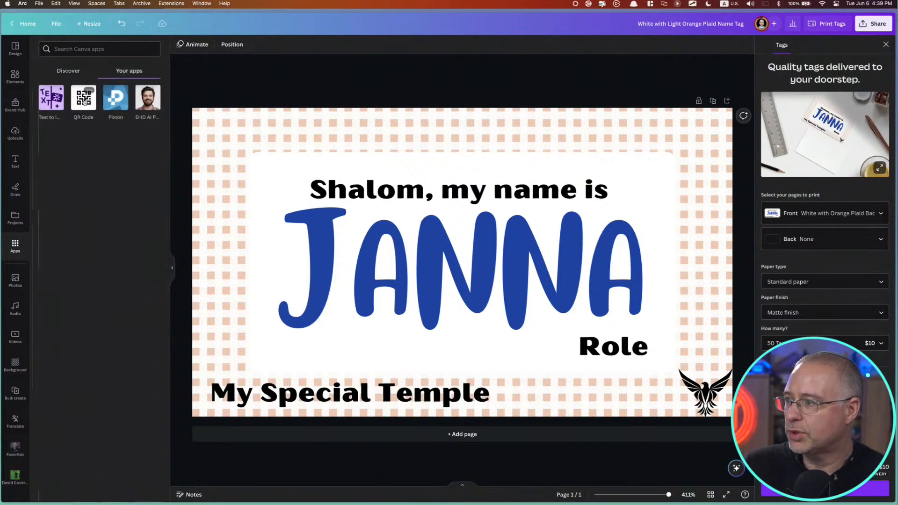
left_click(74, 71)
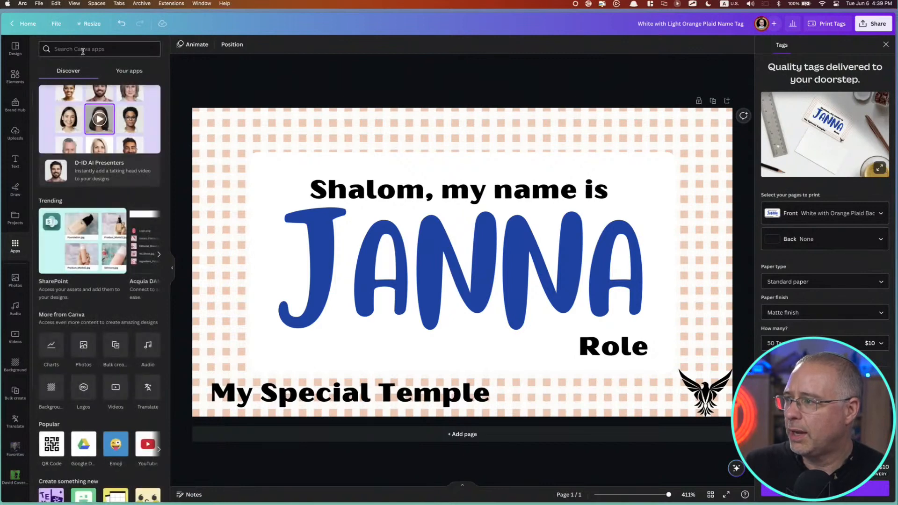
type("bulk")
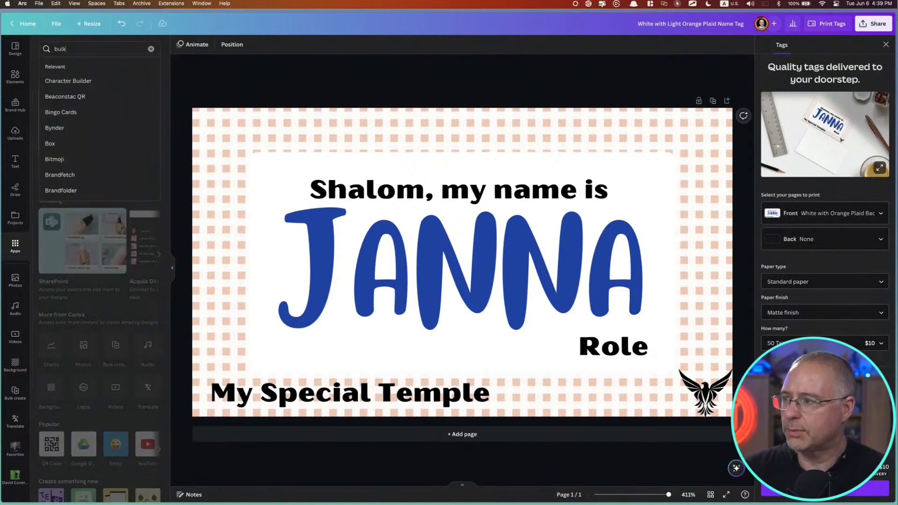
key("Return")
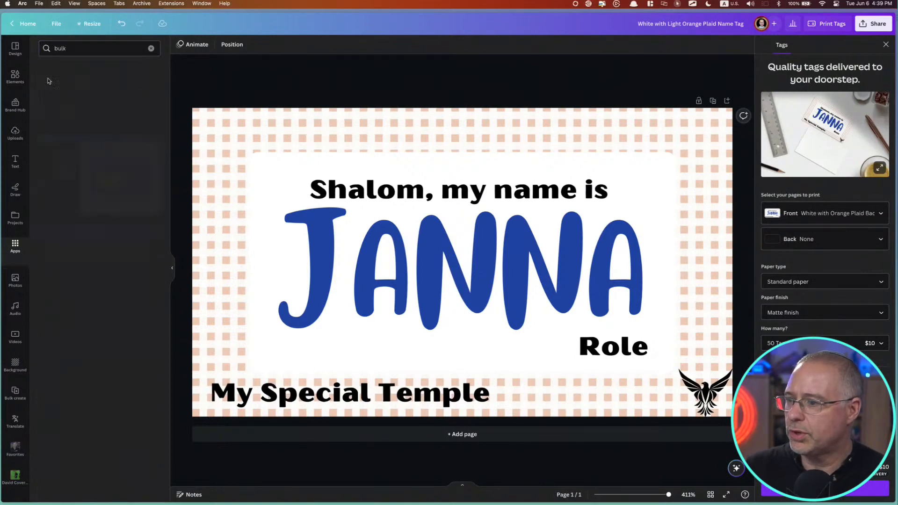
left_click(51, 75)
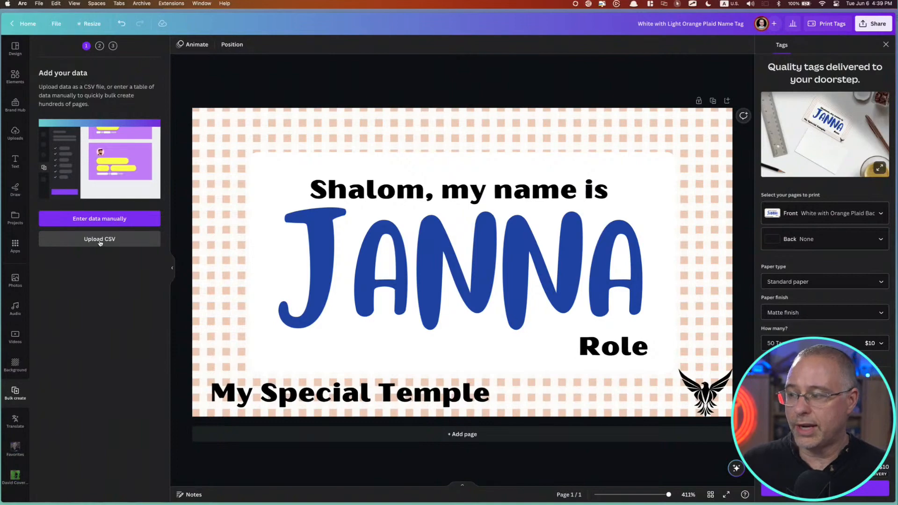
Check the list of board members in ChatGPT, then upload "Random Names - board.csv" as the bulk create data
key("ctrl+Tab")
key("ctrl+Tab")
key("ctrl+Tab")
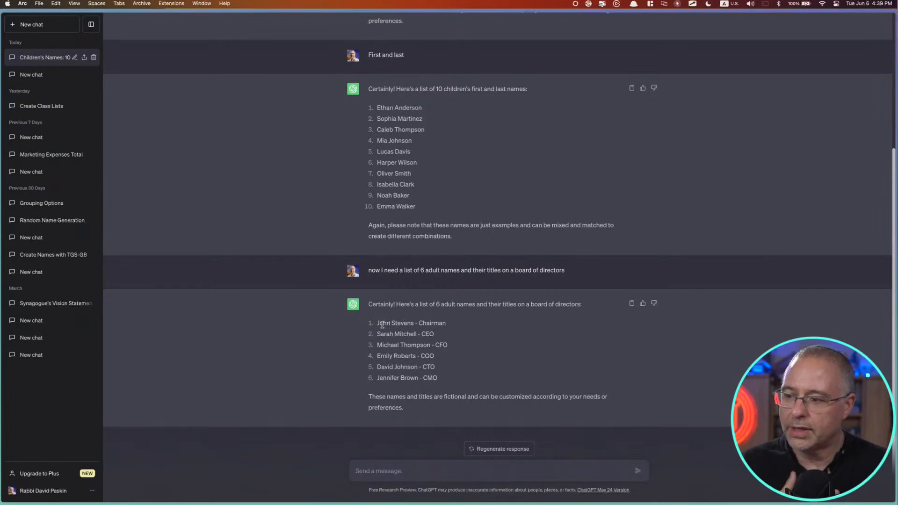
key("ctrl+Tab")
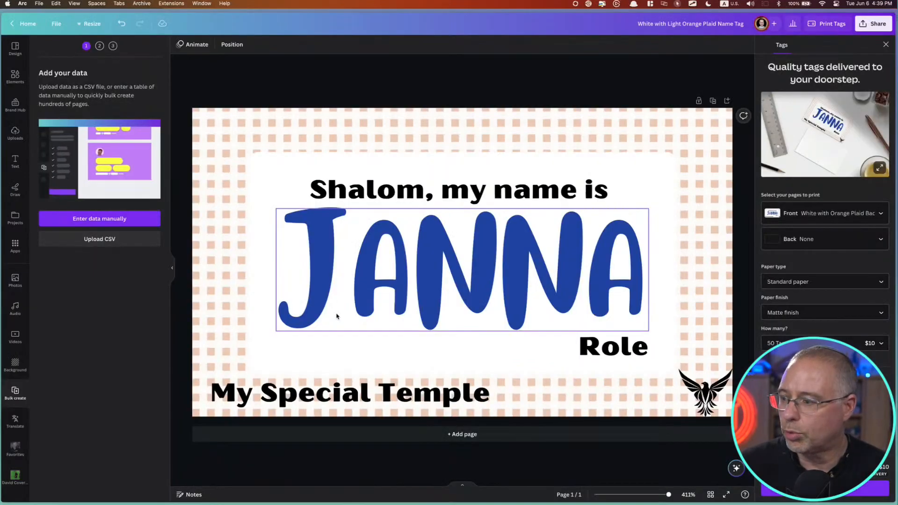
left_click(103, 240)
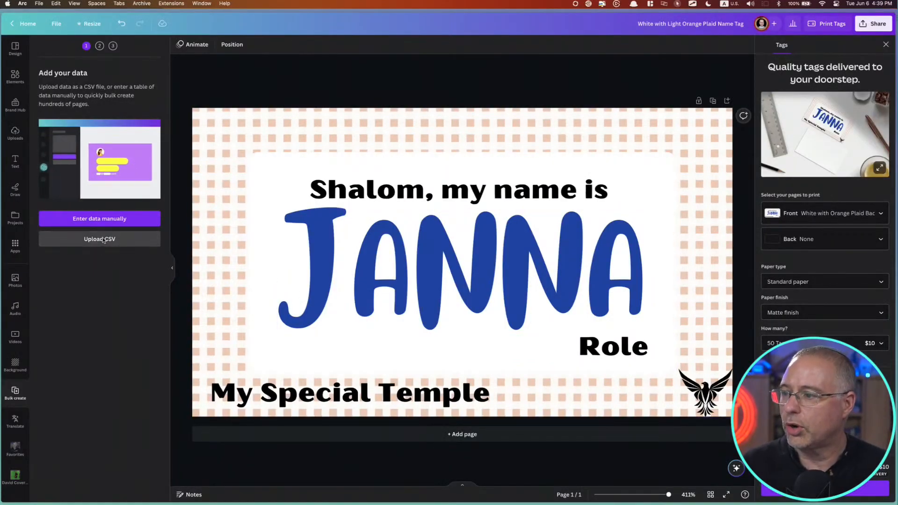
double_click(392, 218)
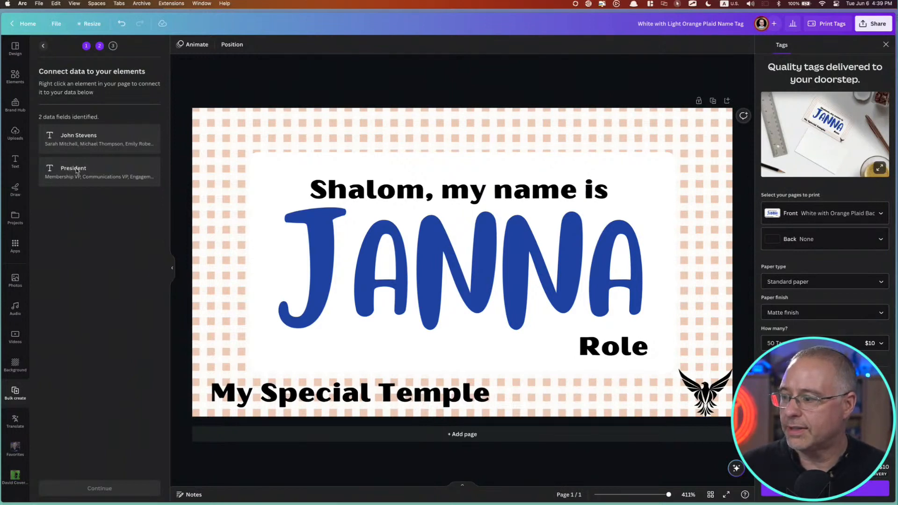
Connect the large blue sample name on the tag to the data field containing the board members' names
left_click(439, 241)
right_click(439, 241)
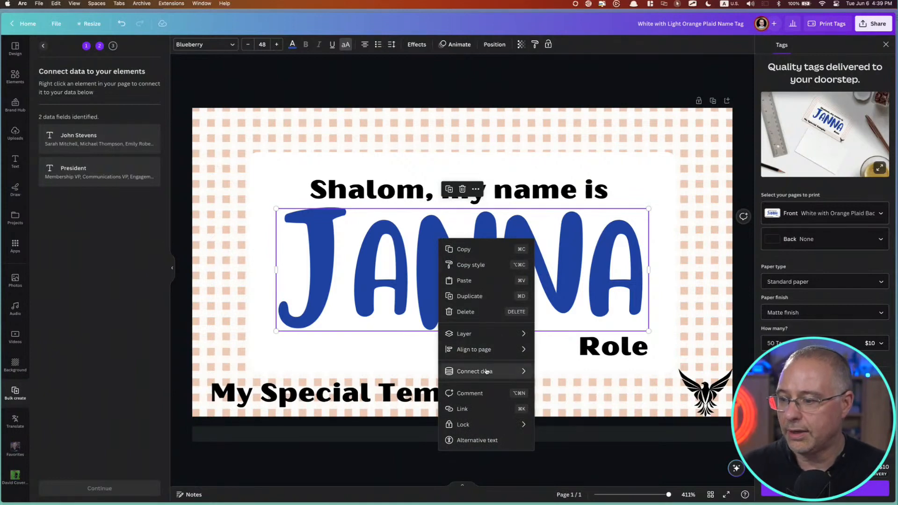
mouse_move(487, 371)
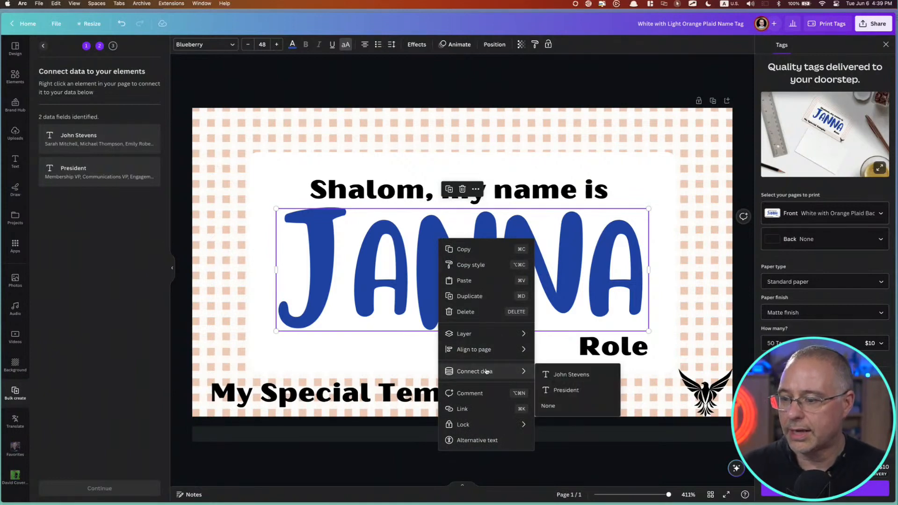
left_click(574, 375)
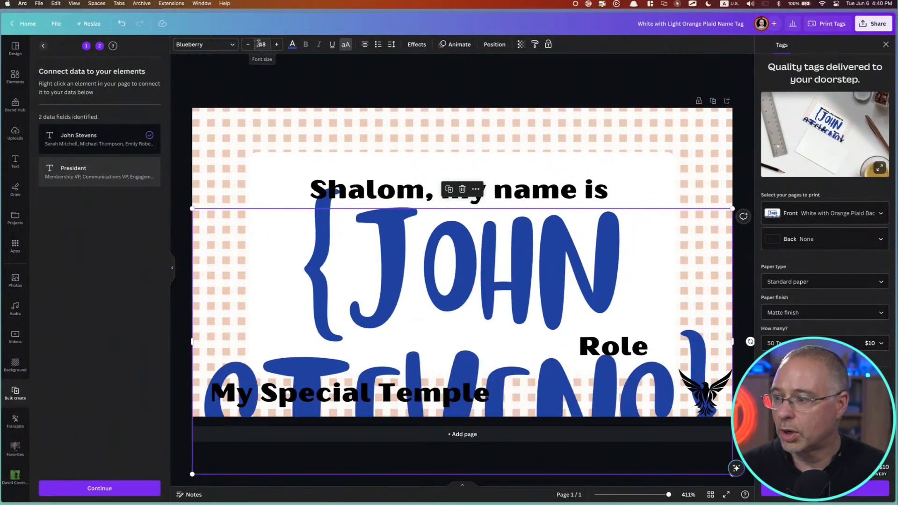
Set the name placeholder's font size to 18 after trying 24, and move it down midway between the greeting and the Role line
double_click(355, 229)
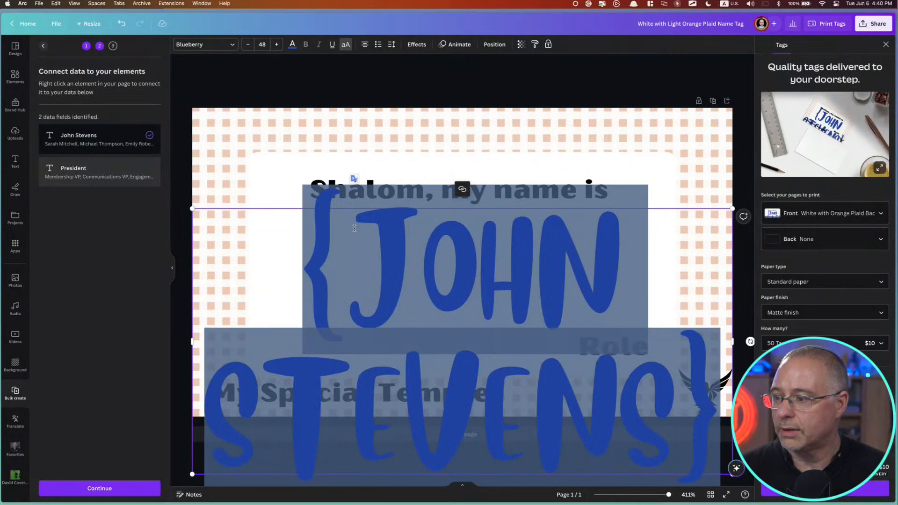
left_click(269, 45)
type("24")
key("Return")
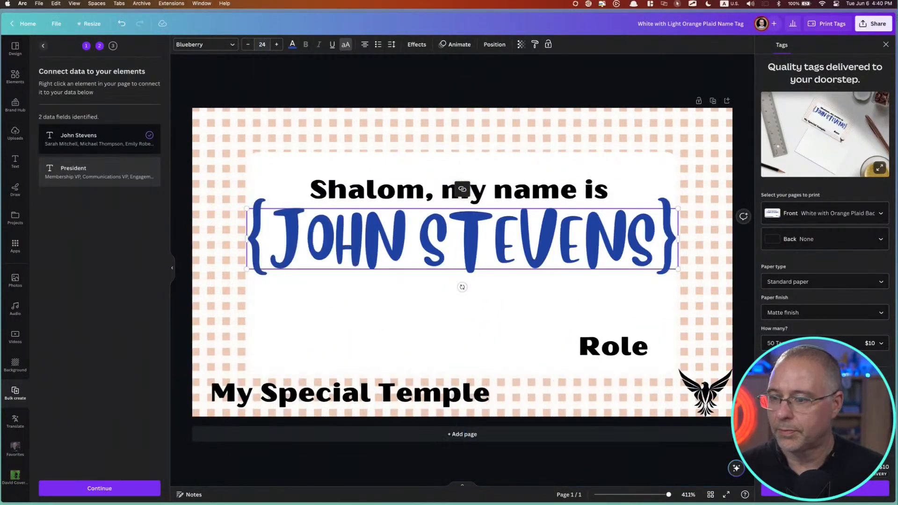
left_click(267, 46)
type("18")
key("Return")
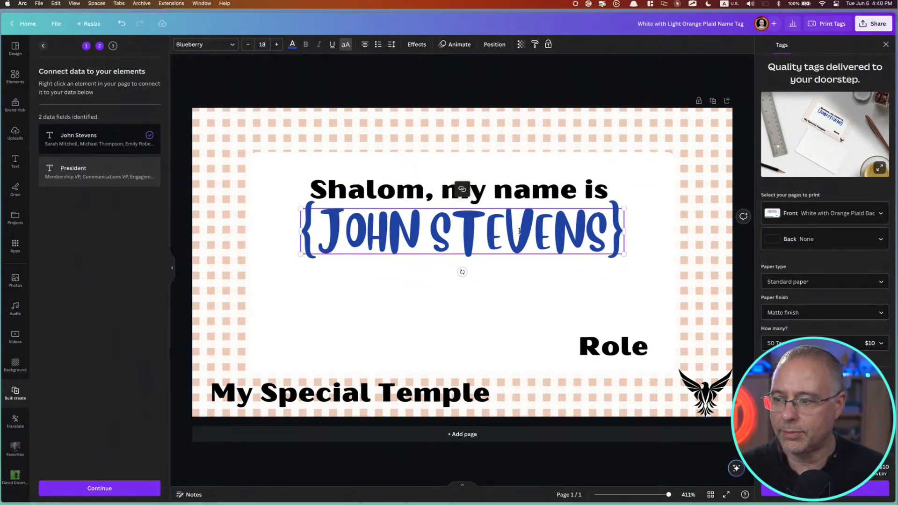
left_click(535, 166)
left_click_drag(526, 229, 532, 259)
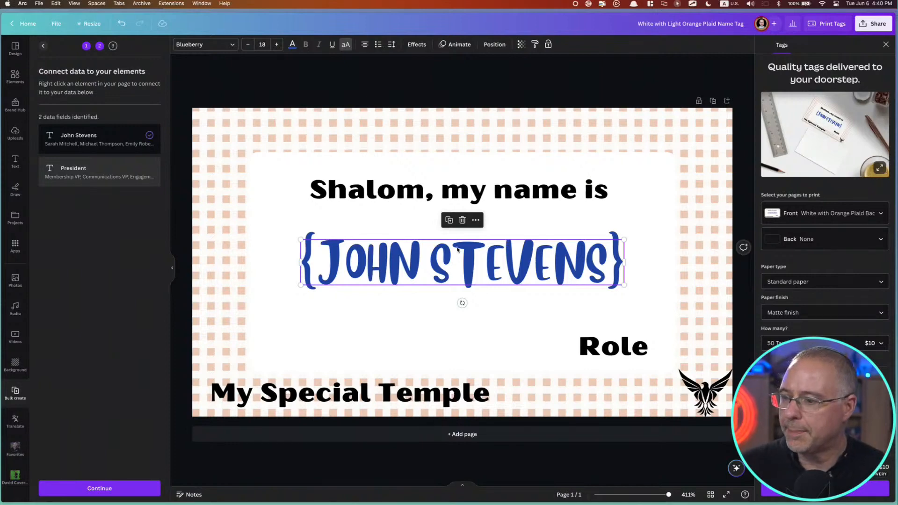
Connect the "Role" line to the "President" data field
right_click(629, 345)
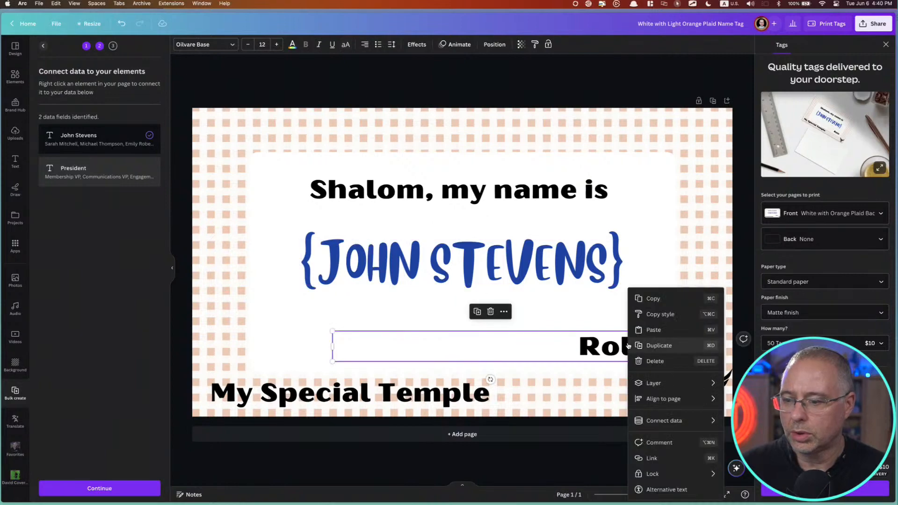
mouse_move(662, 425)
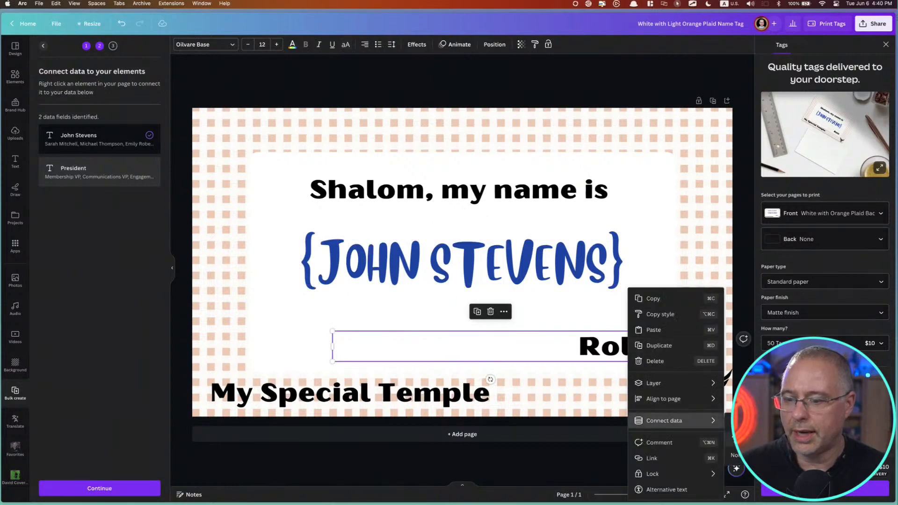
left_click(759, 439)
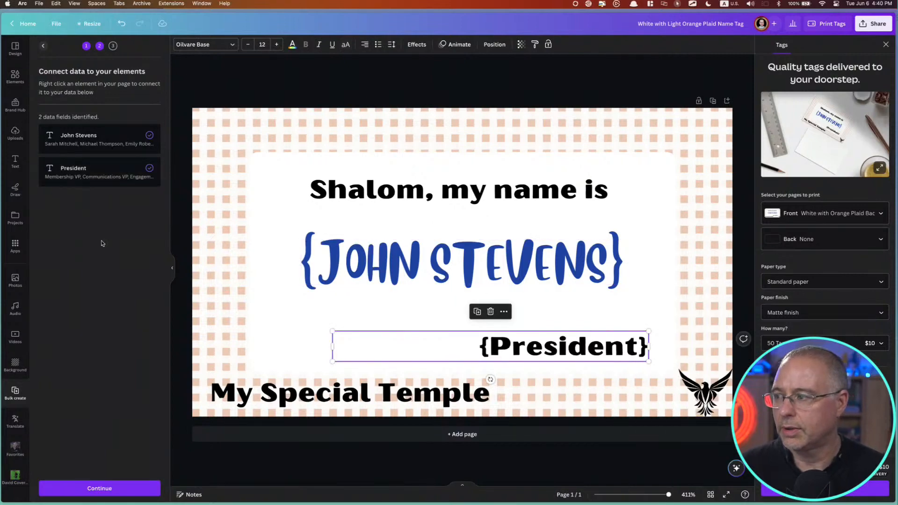
Apply all five data rows, generate the name tag pages, and review the name and role on each generated tag
left_click(103, 492)
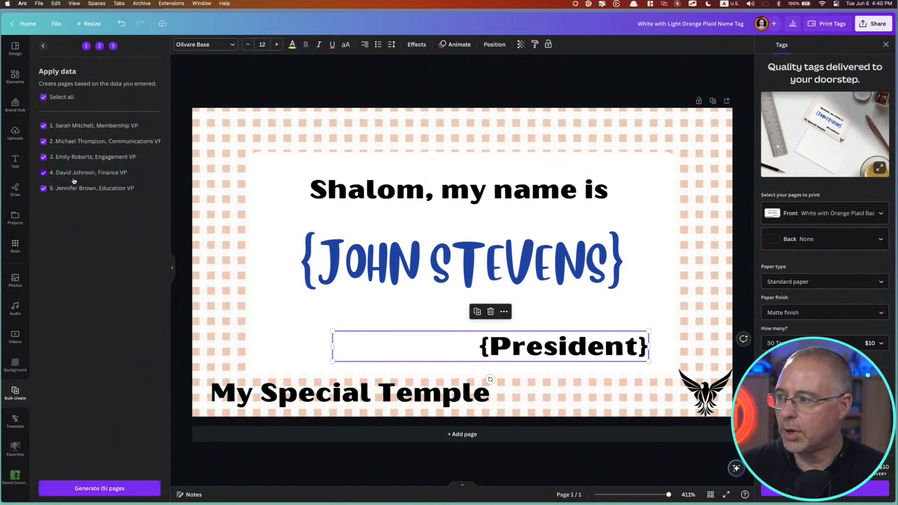
left_click(122, 490)
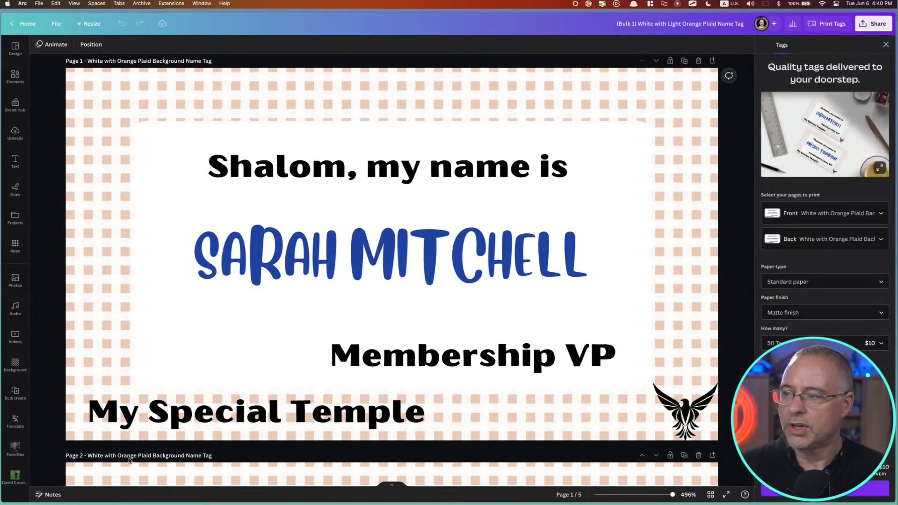
scroll(302, 304, "down", 3)
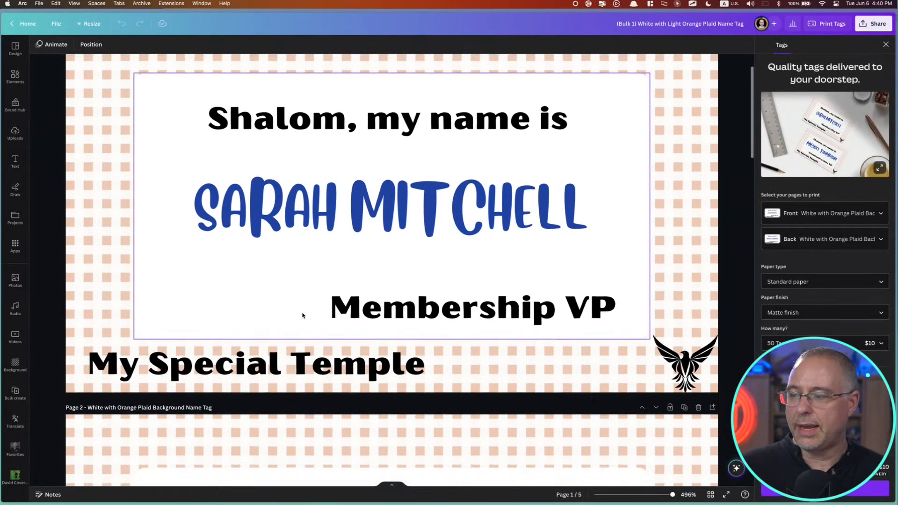
scroll(422, 262, "down", 10)
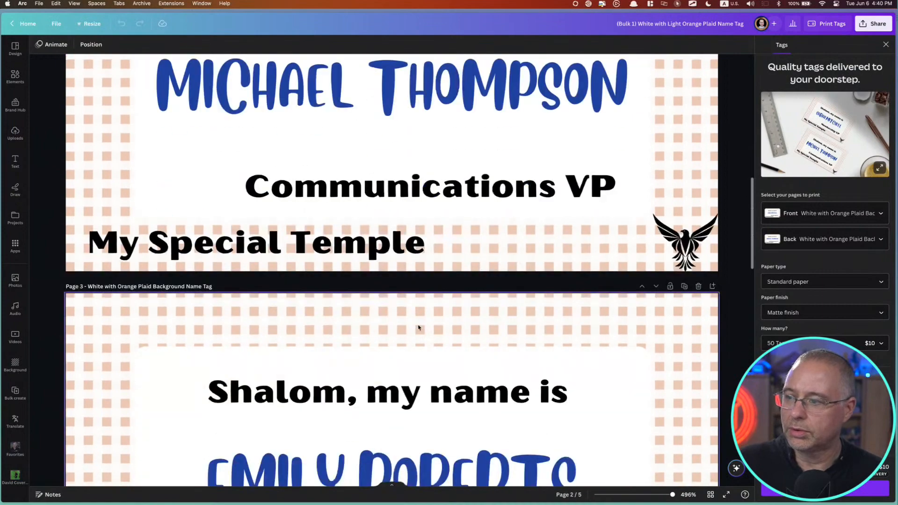
scroll(437, 375, "down", 10)
scroll(437, 374, "up", 4)
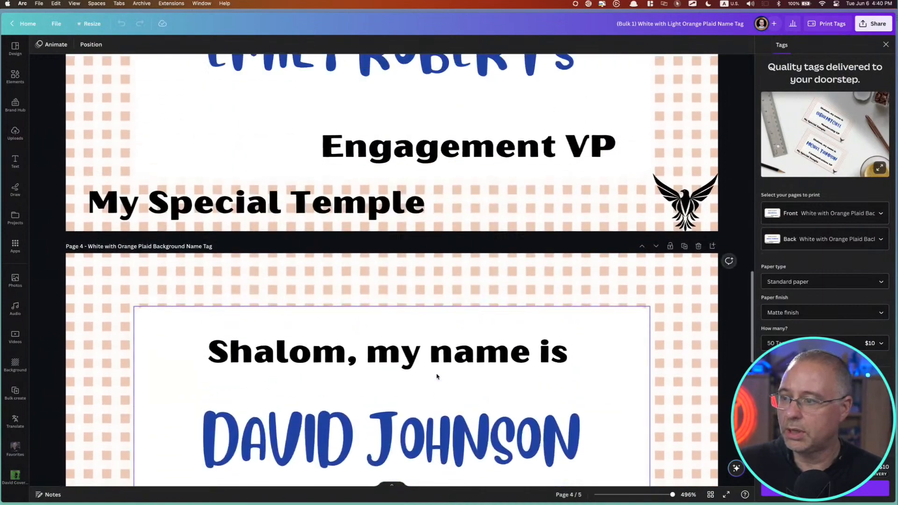
scroll(437, 375, "down", 15)
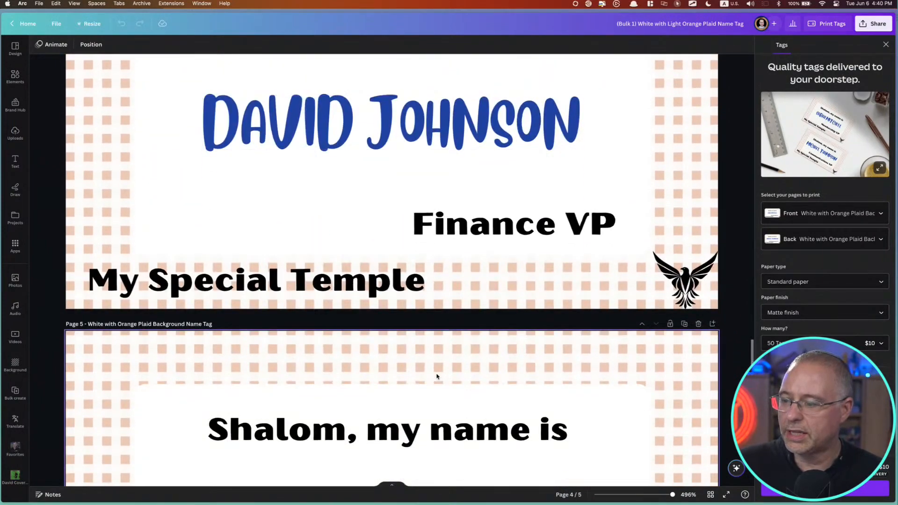
scroll(437, 376, "up", 20)
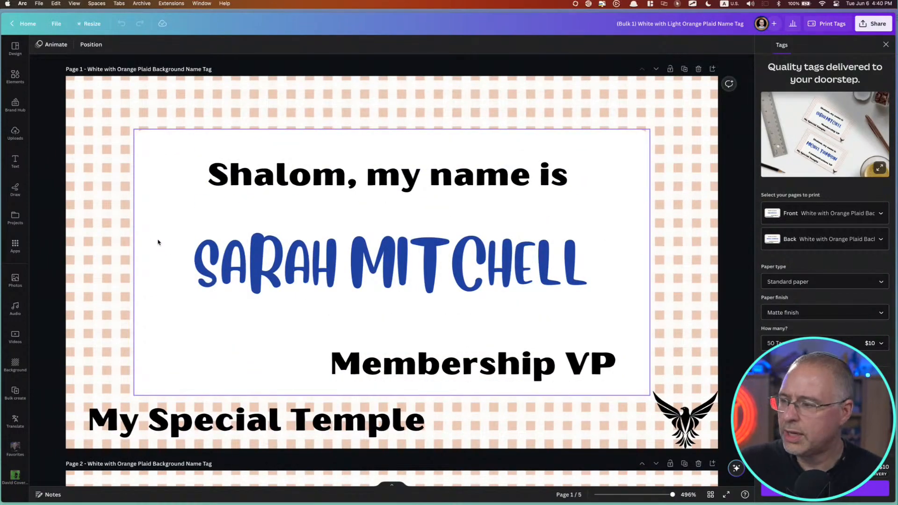
Return to the name tag template and open the folder holding the downloaded "Random Names" CSV files in Finder
key("ctrl+Tab")
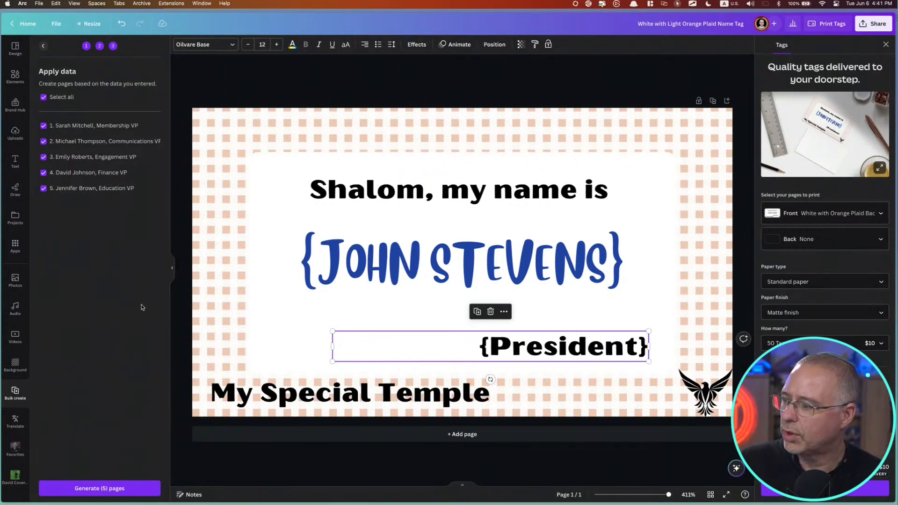
mouse_move(414, 503)
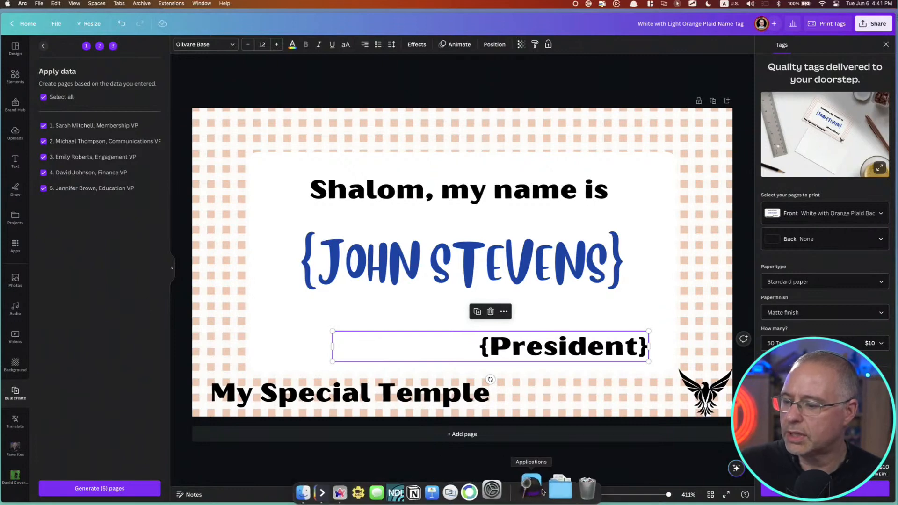
left_click(553, 489)
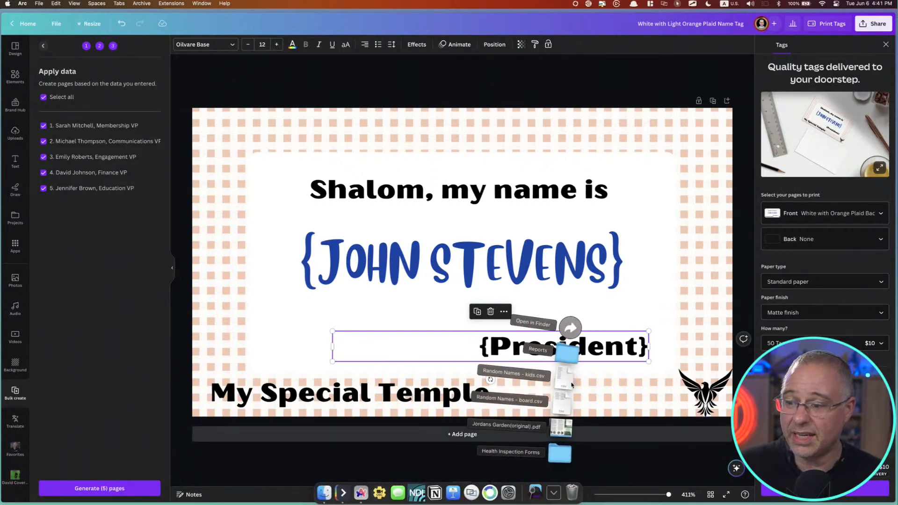
left_click(571, 329)
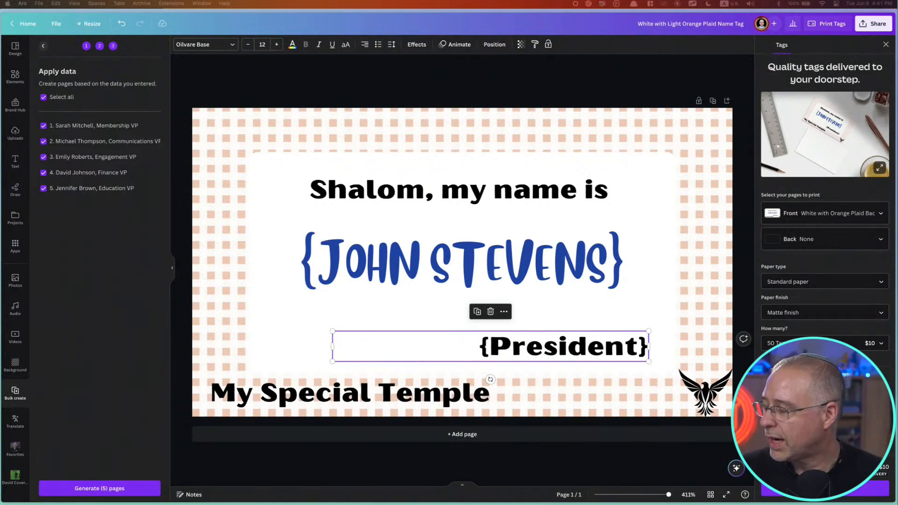
left_click(116, 306)
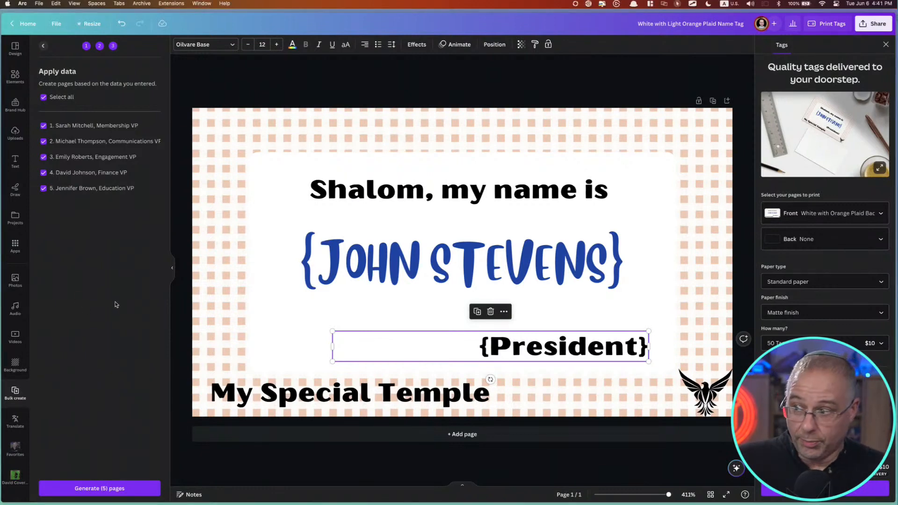
Switch to Google Drive, open the "Random Names" spreadsheet on its board sheet, and set the zoom to 200%
key("ctrl+Tab")
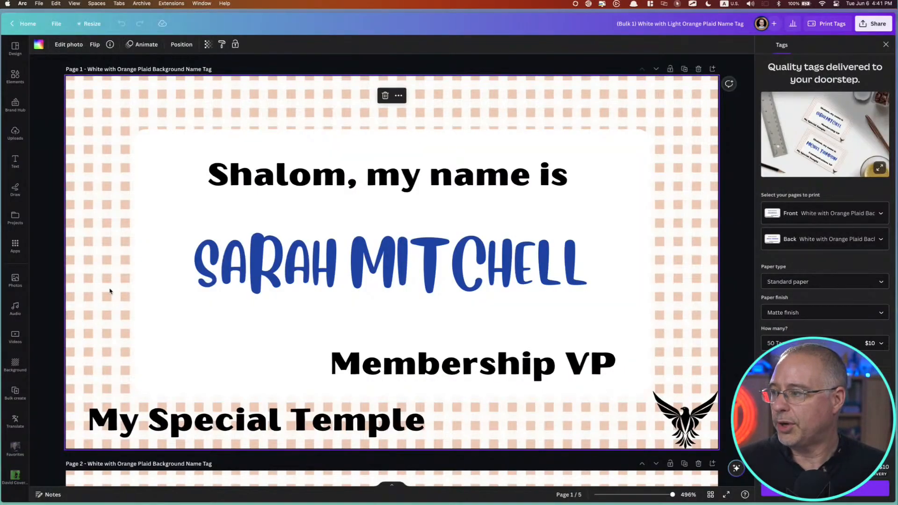
left_click(49, 240)
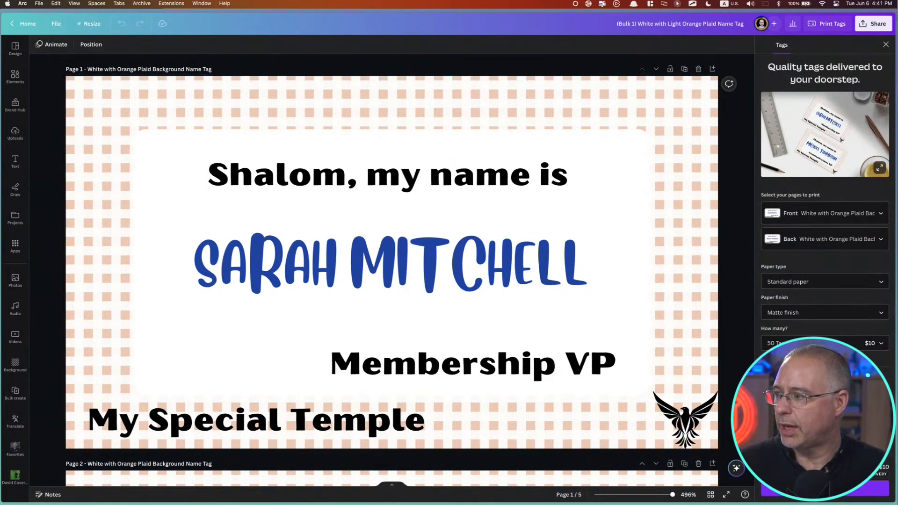
mouse_move(23, 70)
left_click(43, 57)
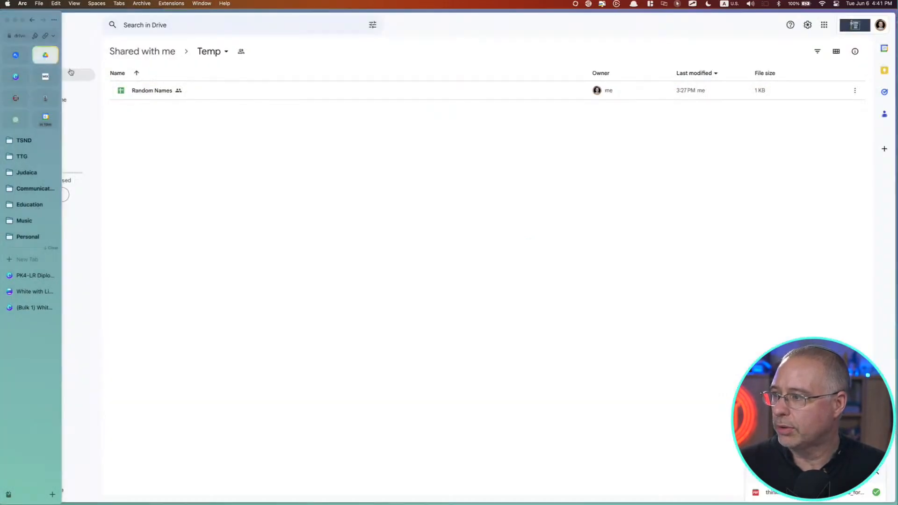
double_click(157, 90)
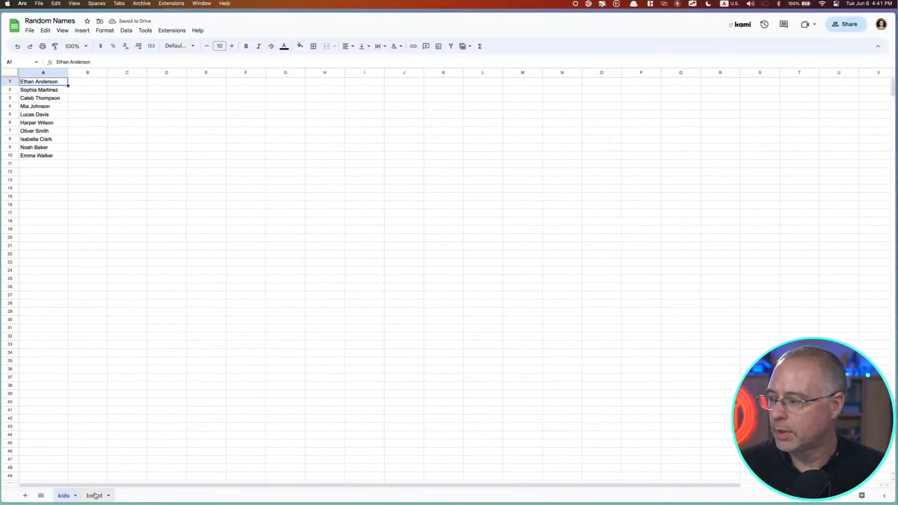
left_click(101, 496)
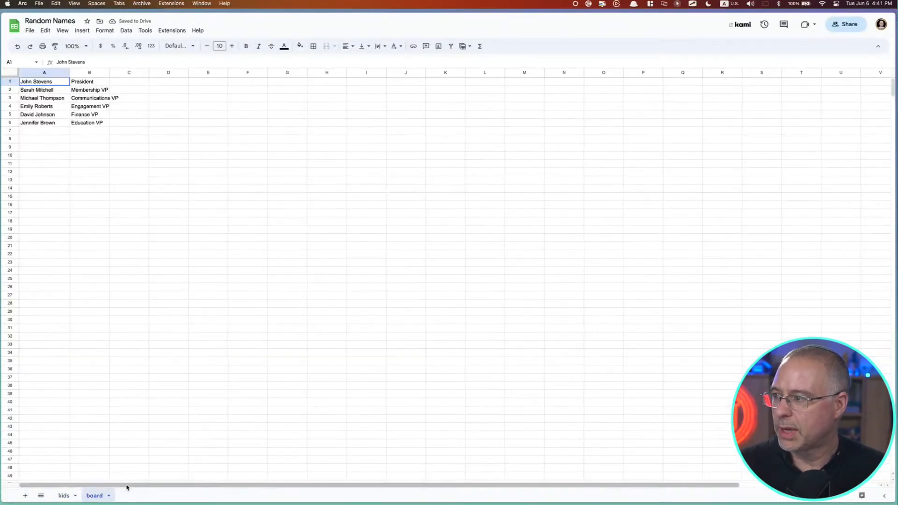
left_click(74, 46)
left_click(76, 137)
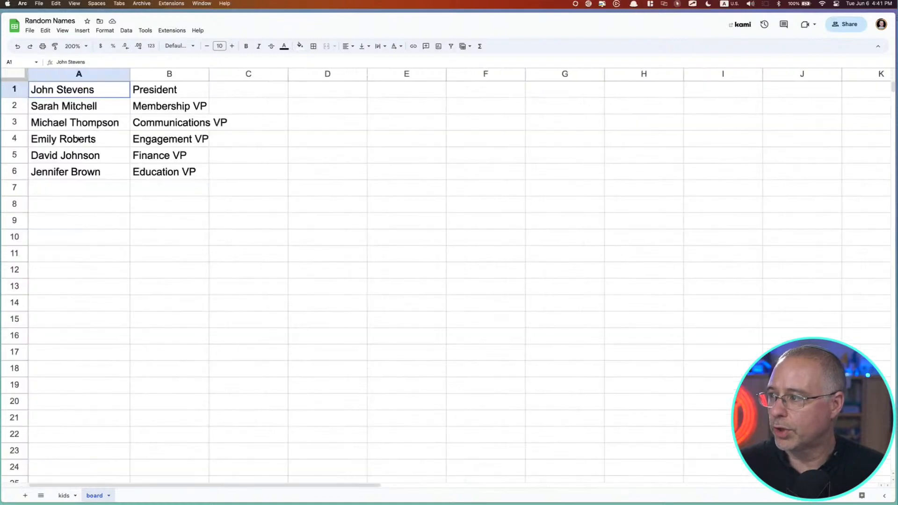
Delete the last name from each of the six names in cells A1 to A6, leaving only the first names
double_click(89, 90)
double_click(88, 90)
key("BackSpace")
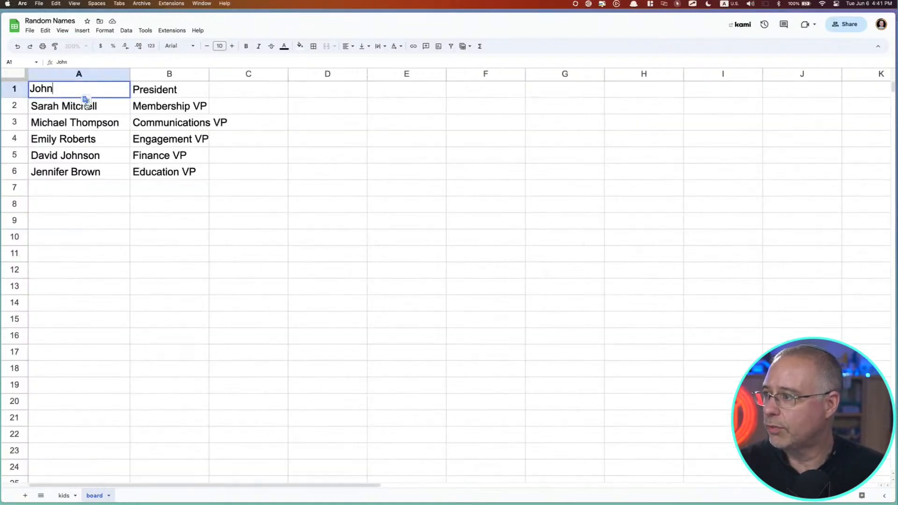
left_click(86, 107)
triple_click(85, 108)
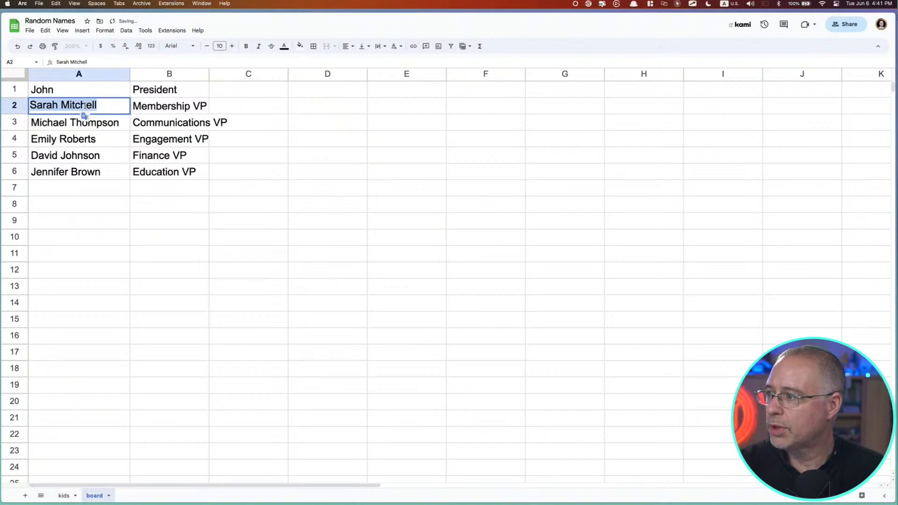
double_click(87, 104)
key("BackSpace")
left_click(97, 123)
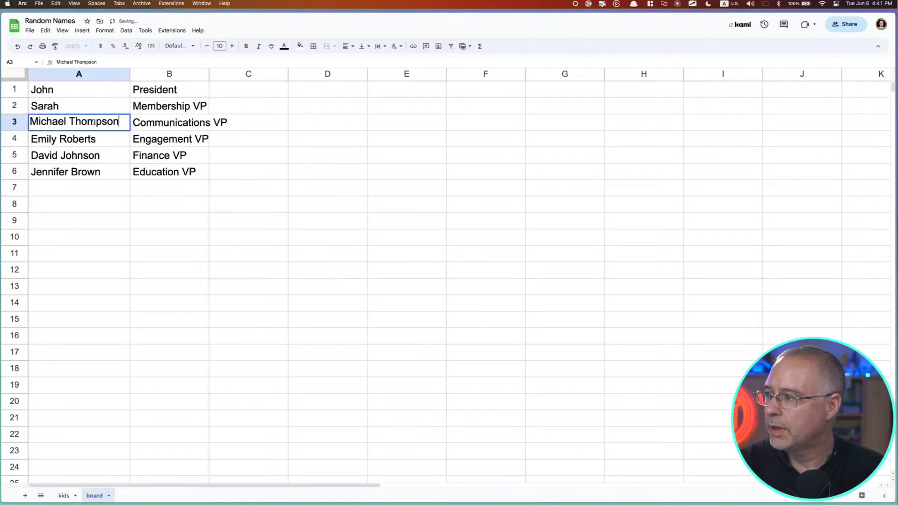
double_click(97, 123)
double_click(97, 123)
key("BackSpace")
left_click(85, 139)
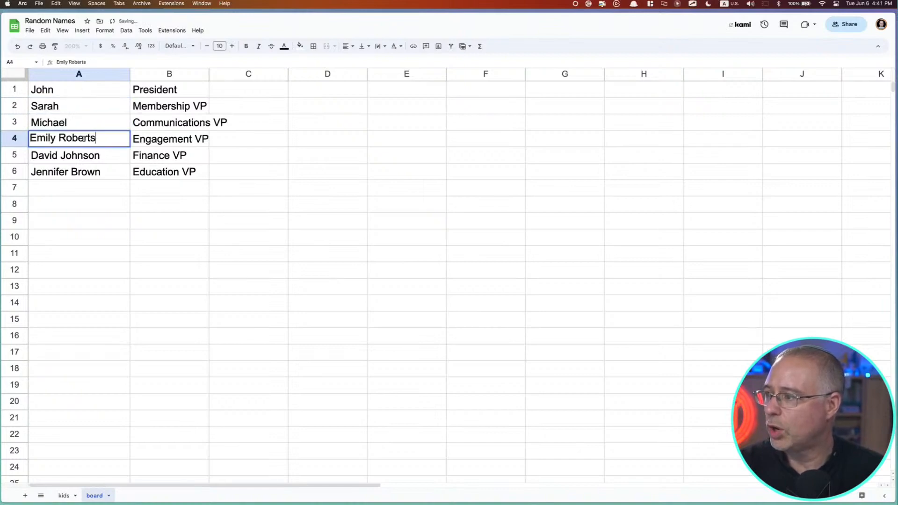
double_click(85, 138)
key("BackSpace")
left_click(92, 157)
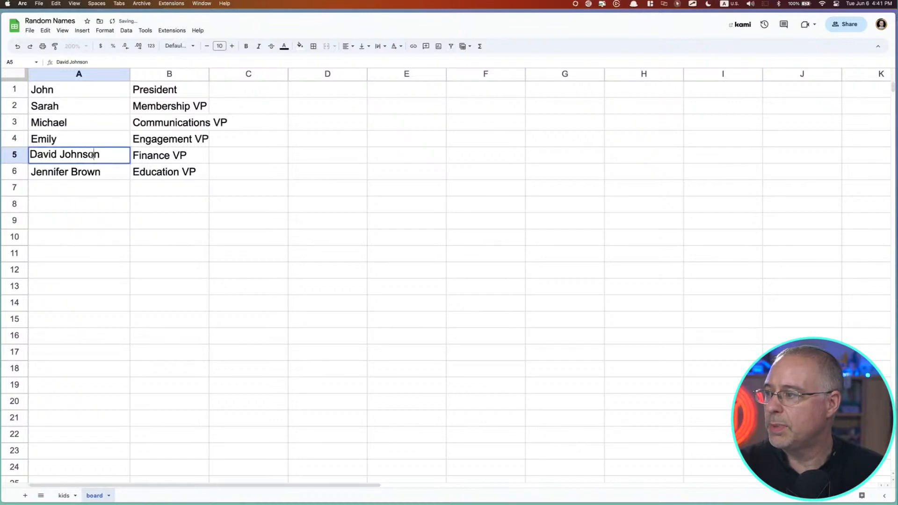
double_click(92, 156)
key("BackSpace")
left_click(99, 173)
double_click(98, 172)
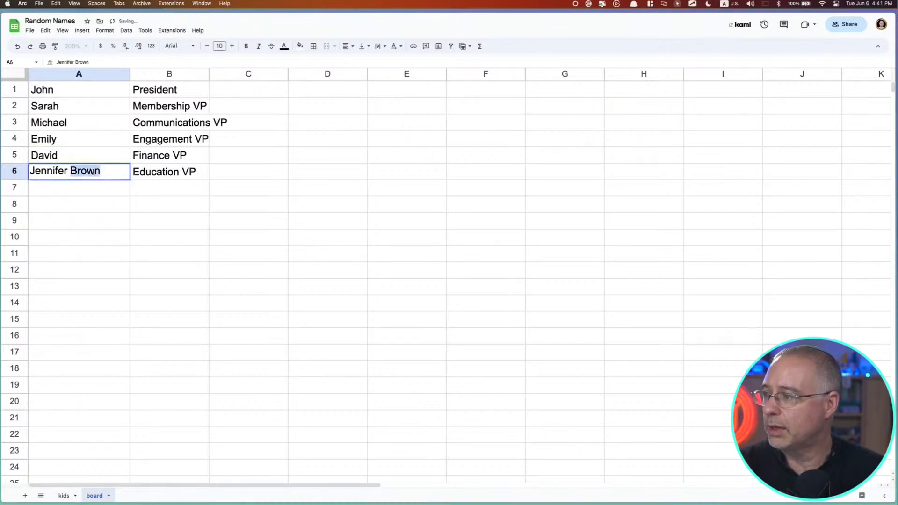
key("BackSpace")
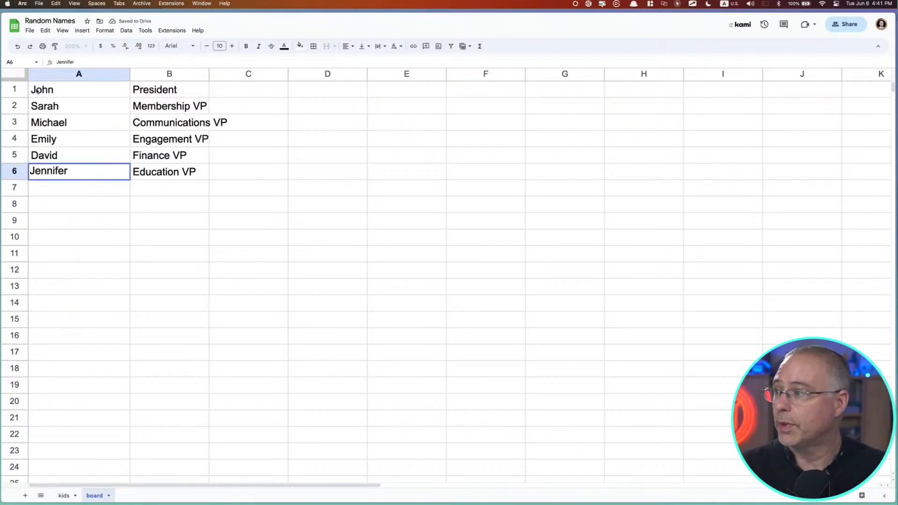
Insert a row above the first row and enter the headers "Name" in column A and "Role" in column B
right_click(18, 89)
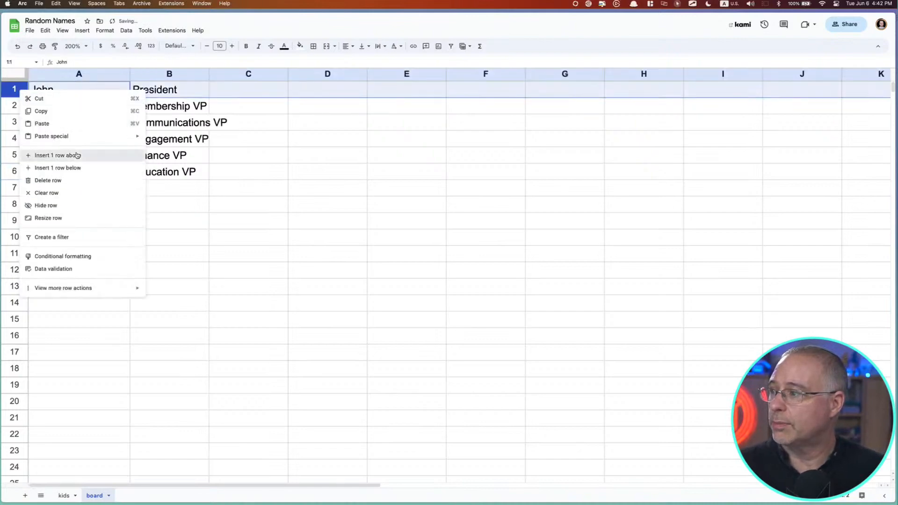
left_click(56, 155)
type("Name")
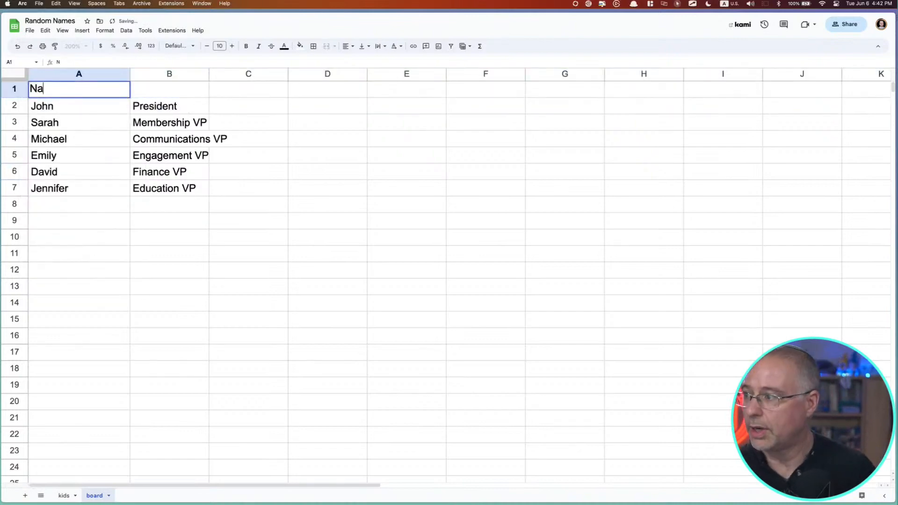
key("Tab")
type("Role")
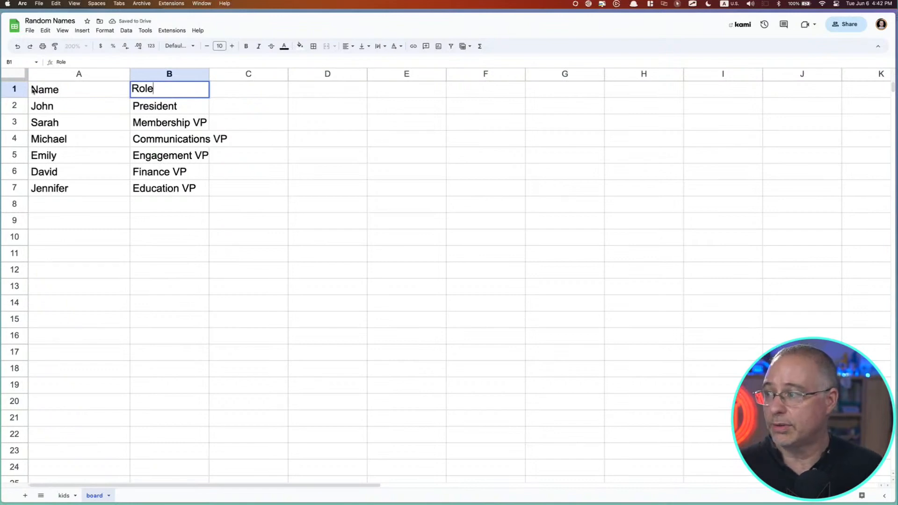
Make the Name and Role headers bold, and widen column B and narrow column A to suit their contents
left_click_drag(30, 91, 161, 93)
key("super+b")
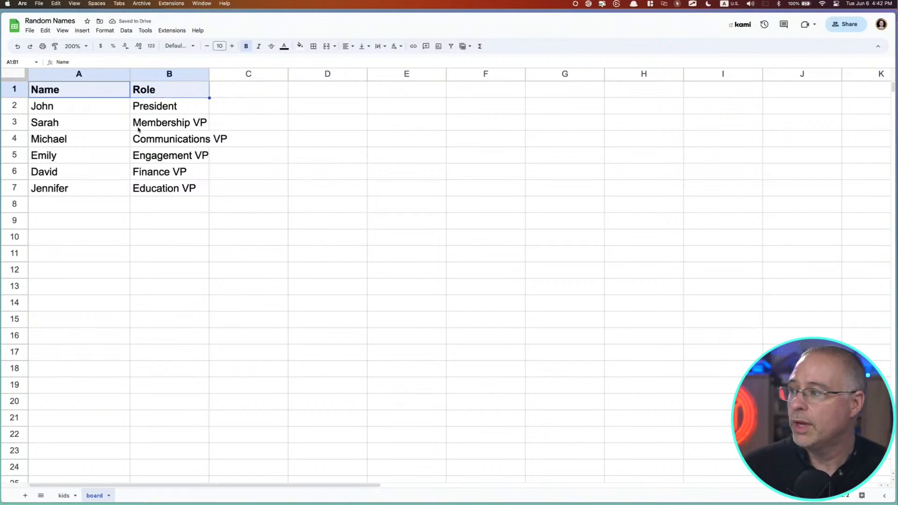
left_click_drag(209, 74, 229, 74)
left_click_drag(130, 74, 99, 74)
left_click(183, 211)
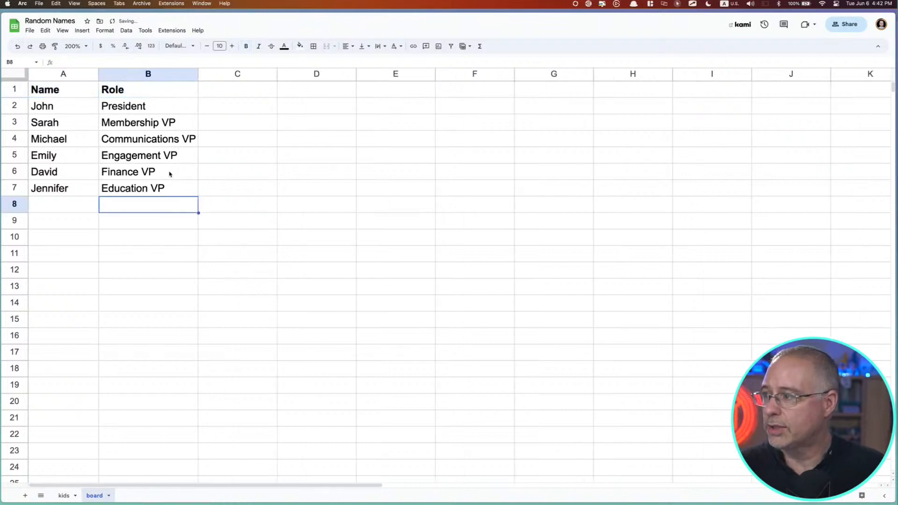
Download the board sheet as a CSV file
left_click(31, 32)
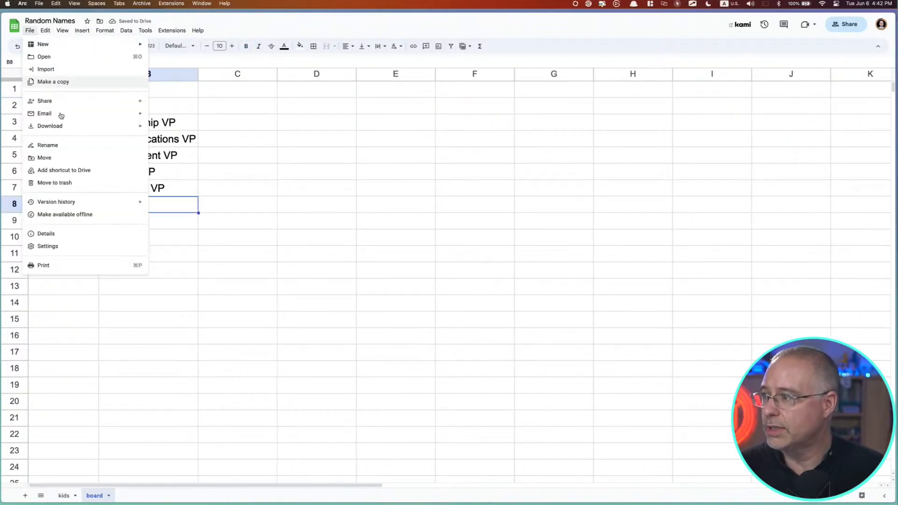
mouse_move(70, 127)
left_click(180, 179)
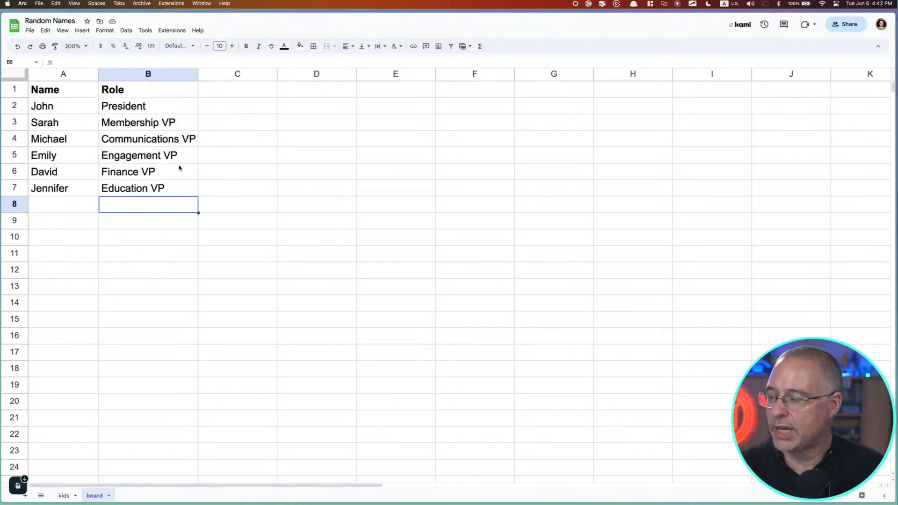
Switch back to the Canva name tag template and replace its bulk create data with "Random Names - board (1).csv"
key("super+Tab")
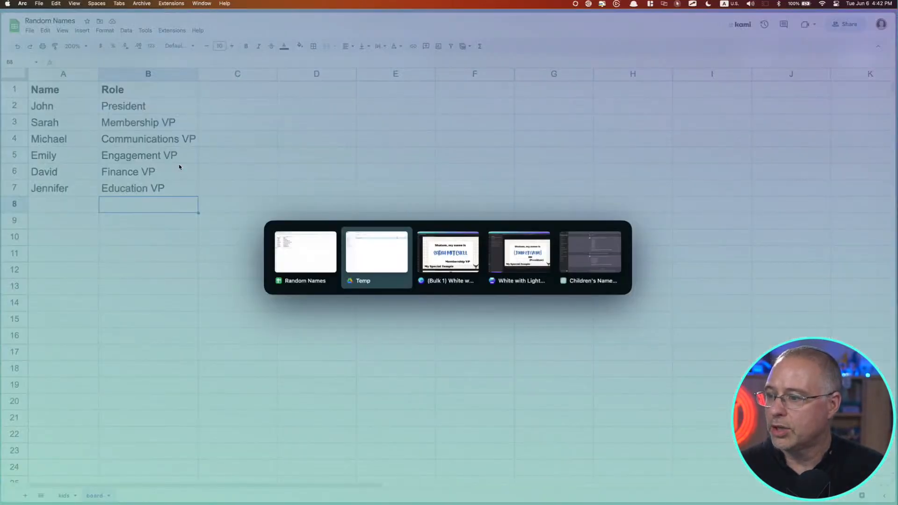
key("ctrl+Tab")
key("ctrl+Tab")
key("ctrl+Tab")
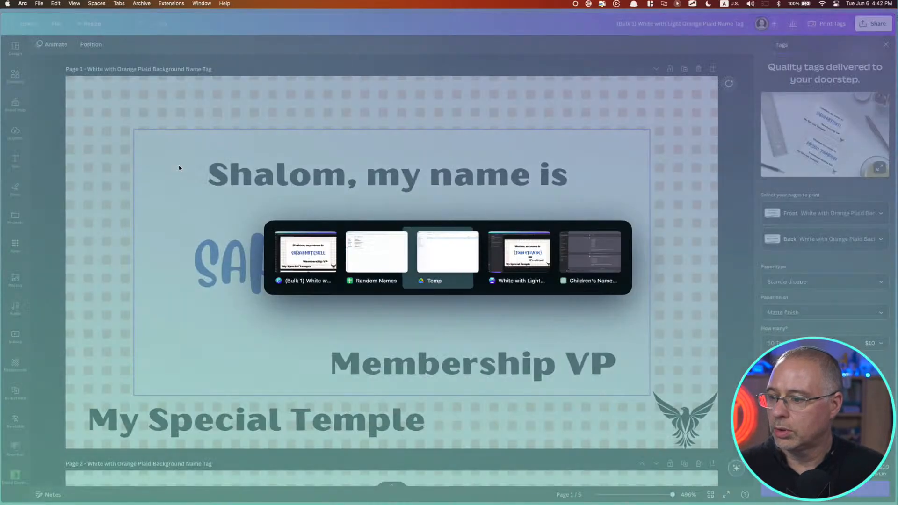
key("ctrl+Tab")
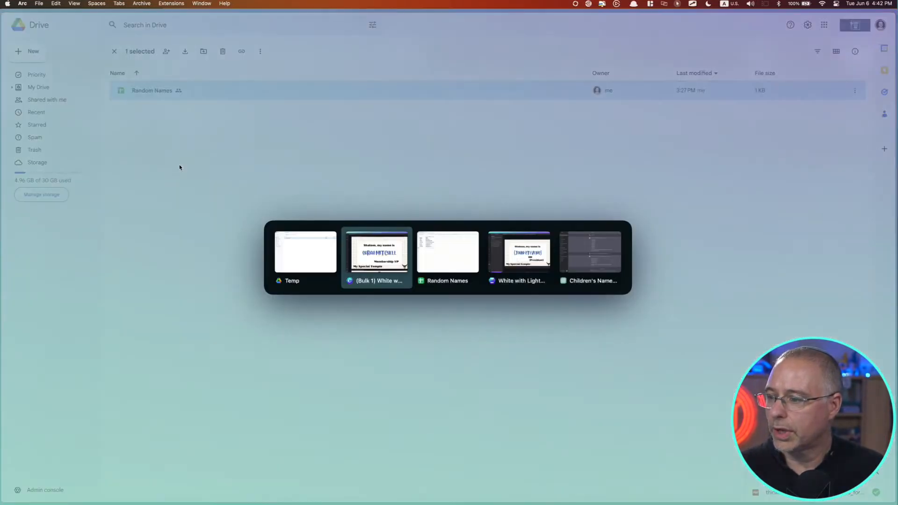
key("ctrl+Tab")
key("ctrl+Tab")
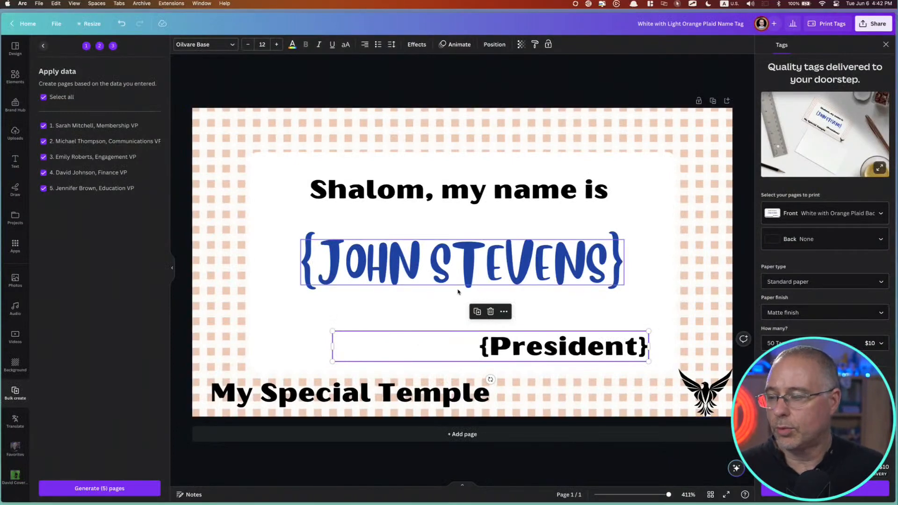
left_click(44, 47)
left_click(44, 46)
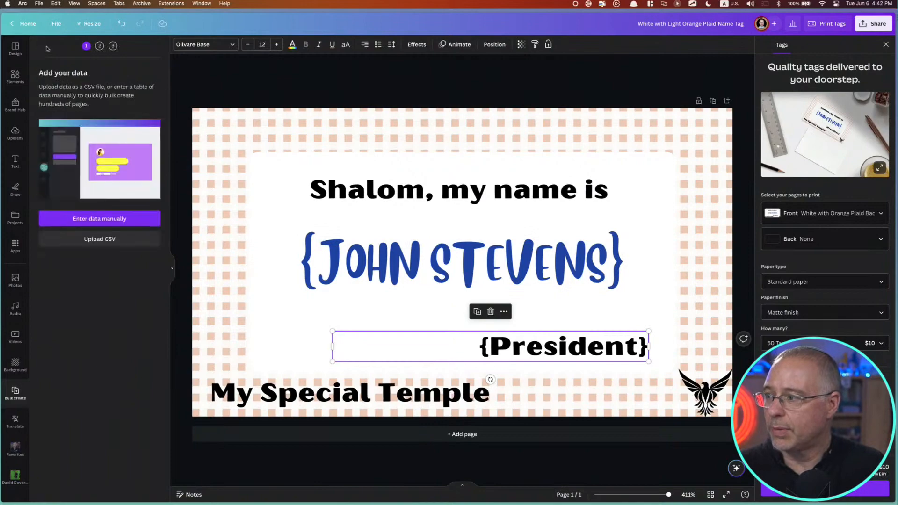
left_click(99, 239)
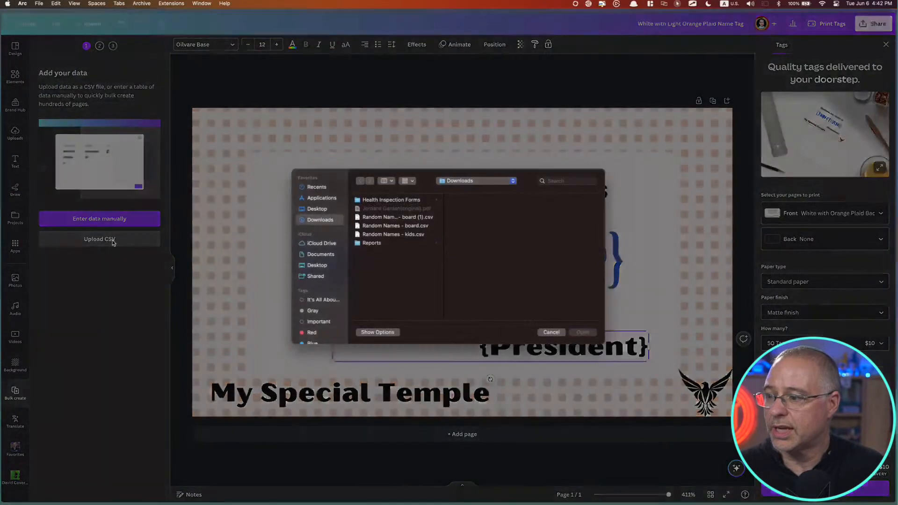
left_click(412, 218)
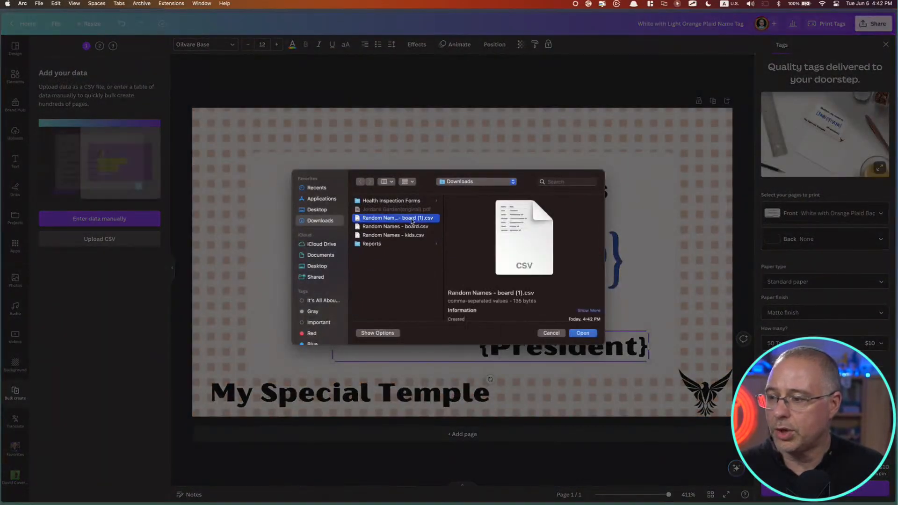
left_click(584, 334)
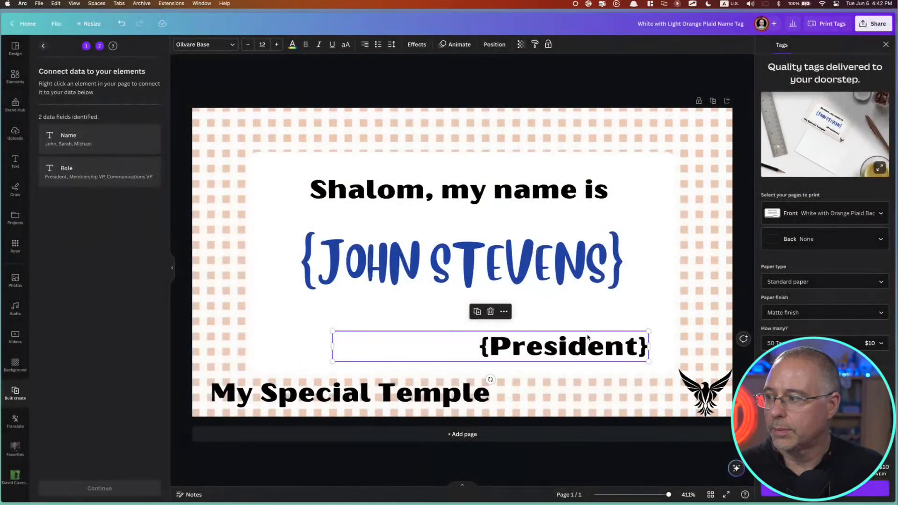
Connect the blue name placeholder to the Name data field, then enlarge it and recentre it between the greeting and the role line
right_click(450, 256)
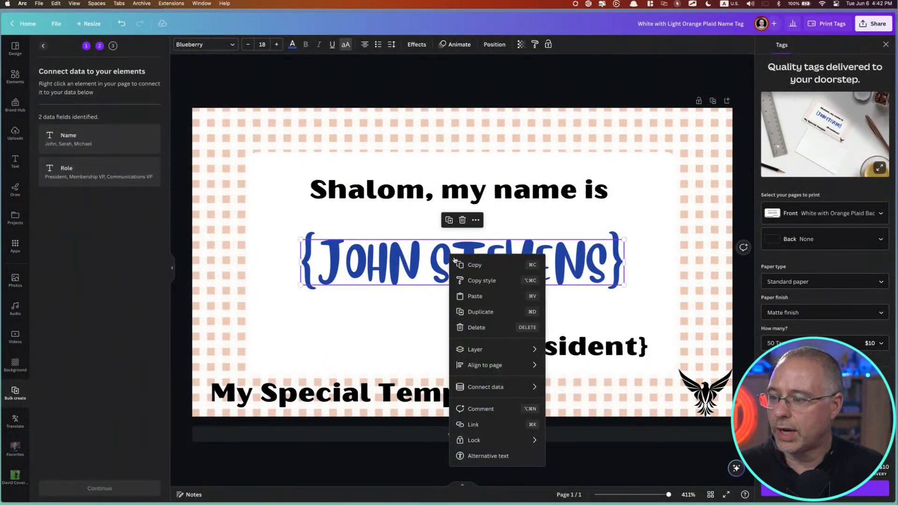
mouse_move(517, 387)
left_click(573, 390)
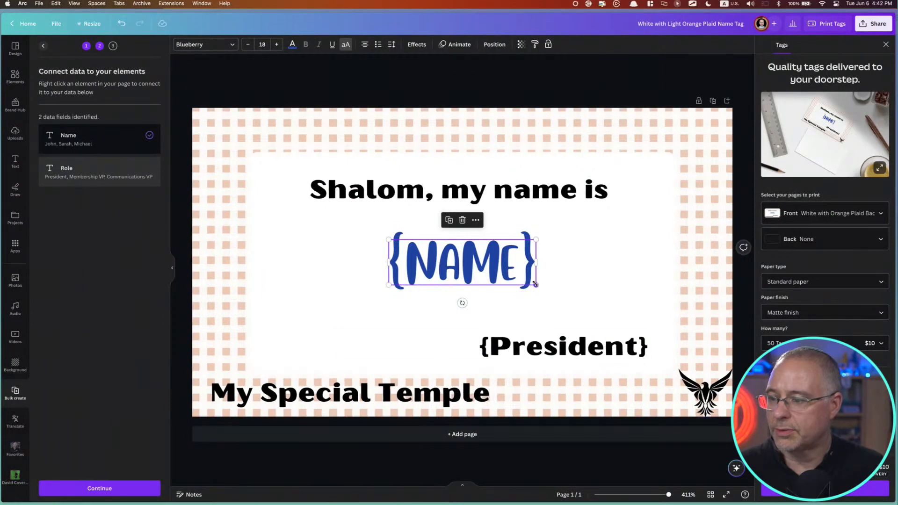
left_click_drag(536, 286, 651, 333)
left_click_drag(576, 295, 516, 284)
Connect the "{President}" placeholder to the Role data field
left_click(564, 349)
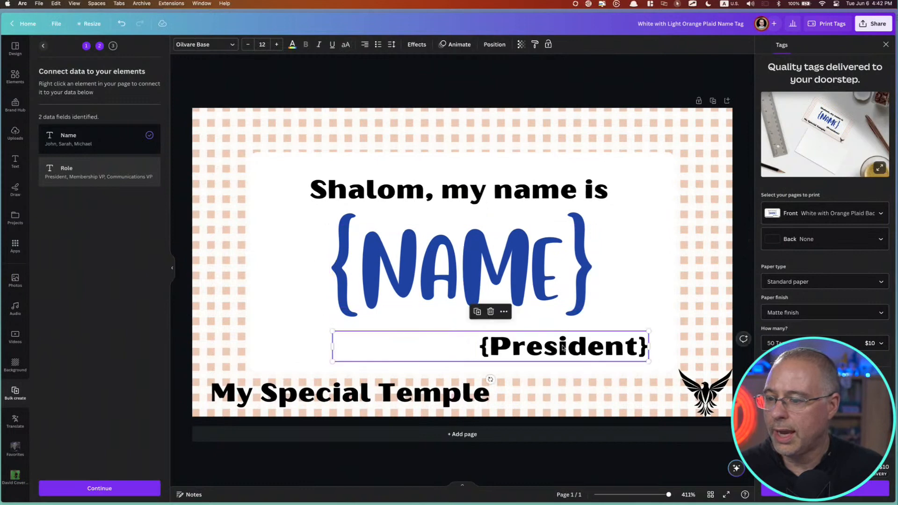
right_click(564, 350)
mouse_move(606, 420)
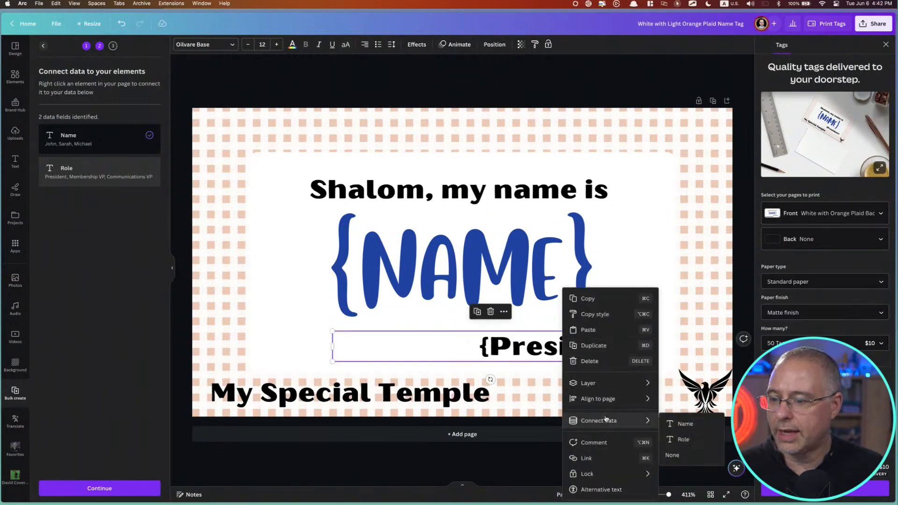
left_click(678, 439)
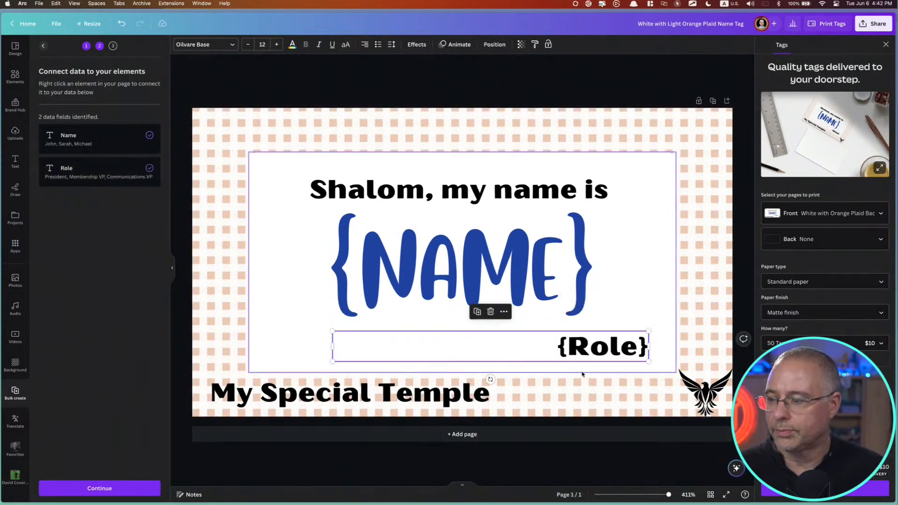
Apply all six data rows, generate the name tag pages, and review the first name and role on the generated tags
left_click(126, 488)
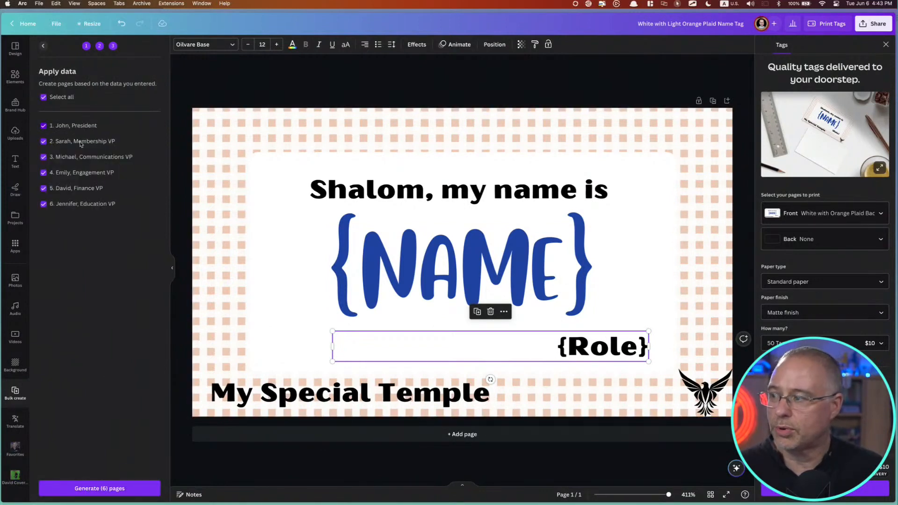
left_click(133, 491)
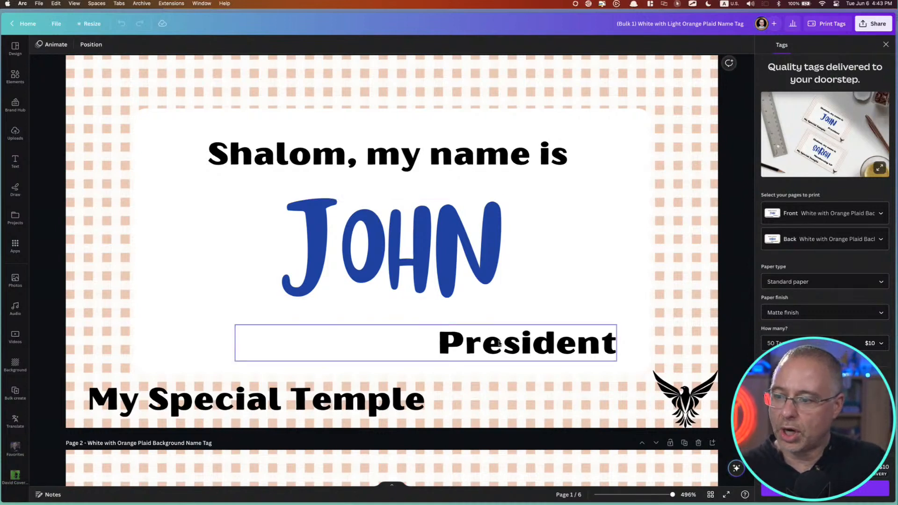
scroll(472, 375, "down", 10)
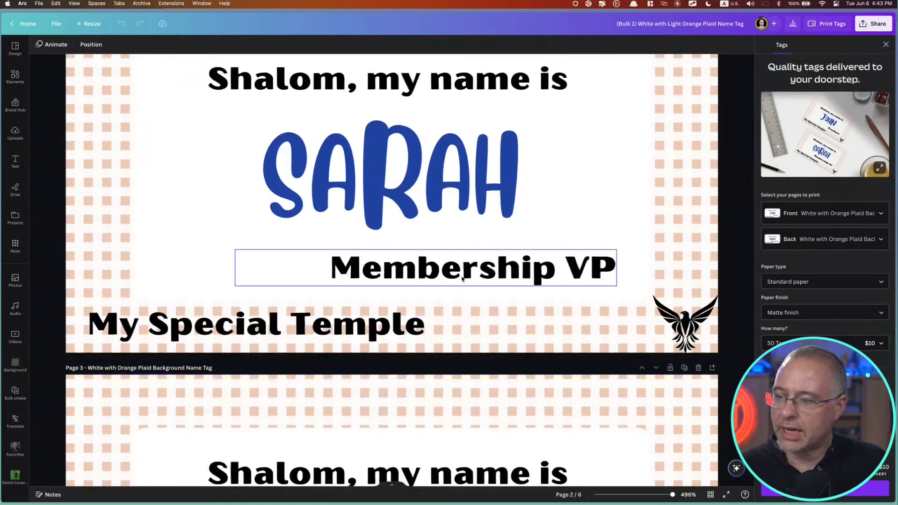
scroll(449, 341, "down", 10)
scroll(447, 336, "down", 10)
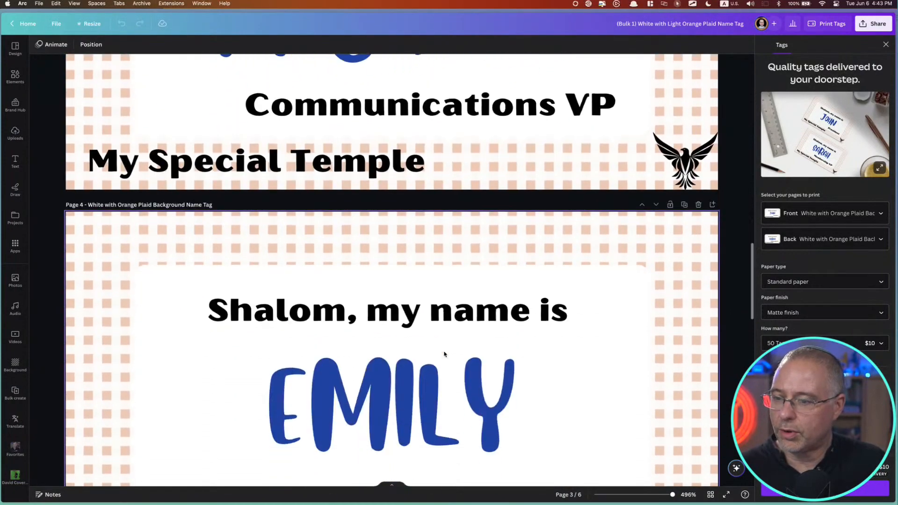
scroll(445, 346, "up", 15)
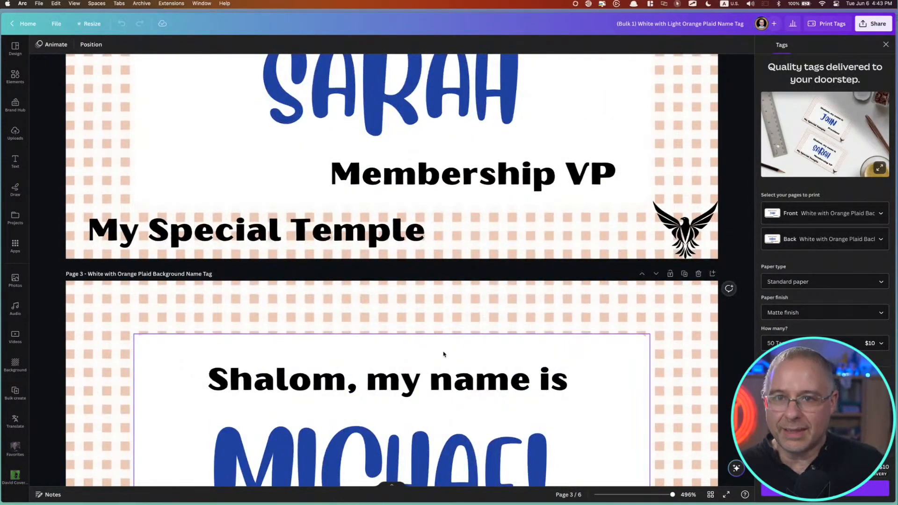